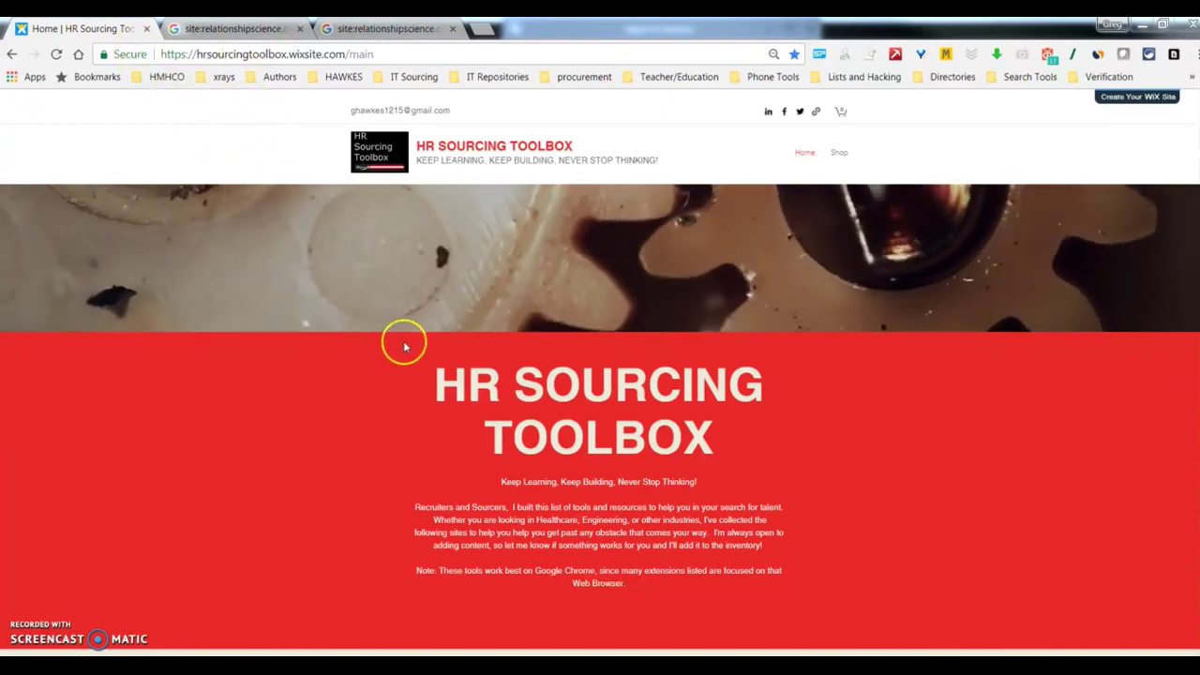
Scroll down the HR Sourcing Toolbox page to the DataMiner tool card.
scroll(357, 384, down, 4)
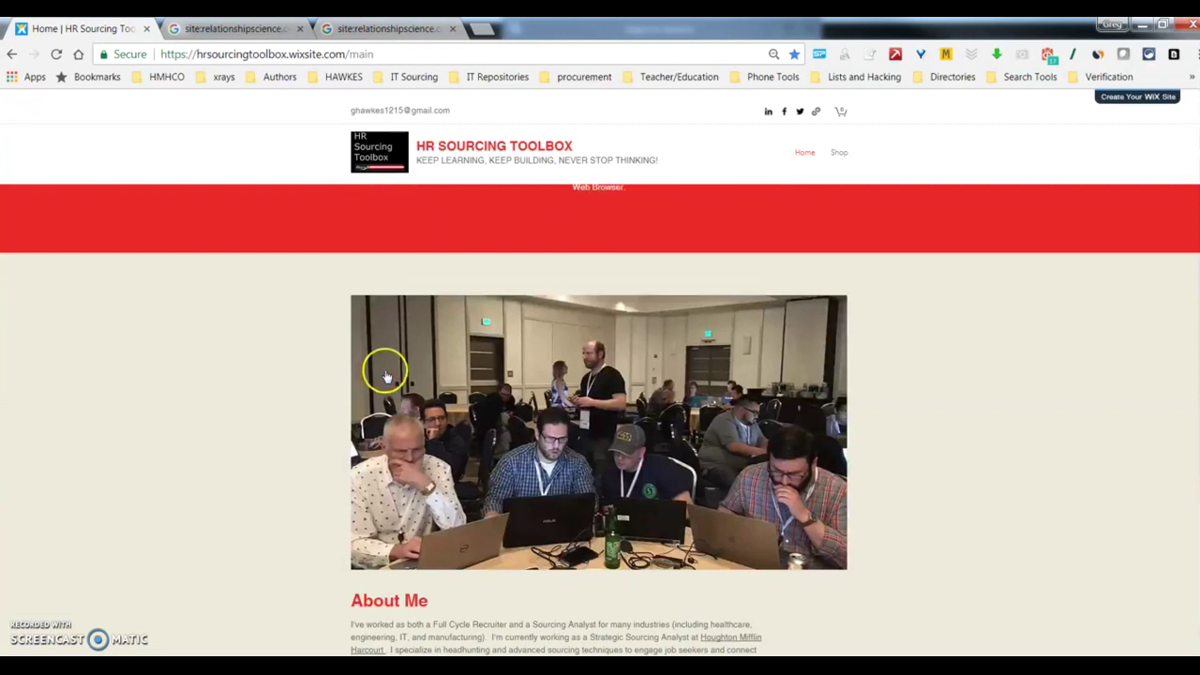
scroll(385, 375, down, 8)
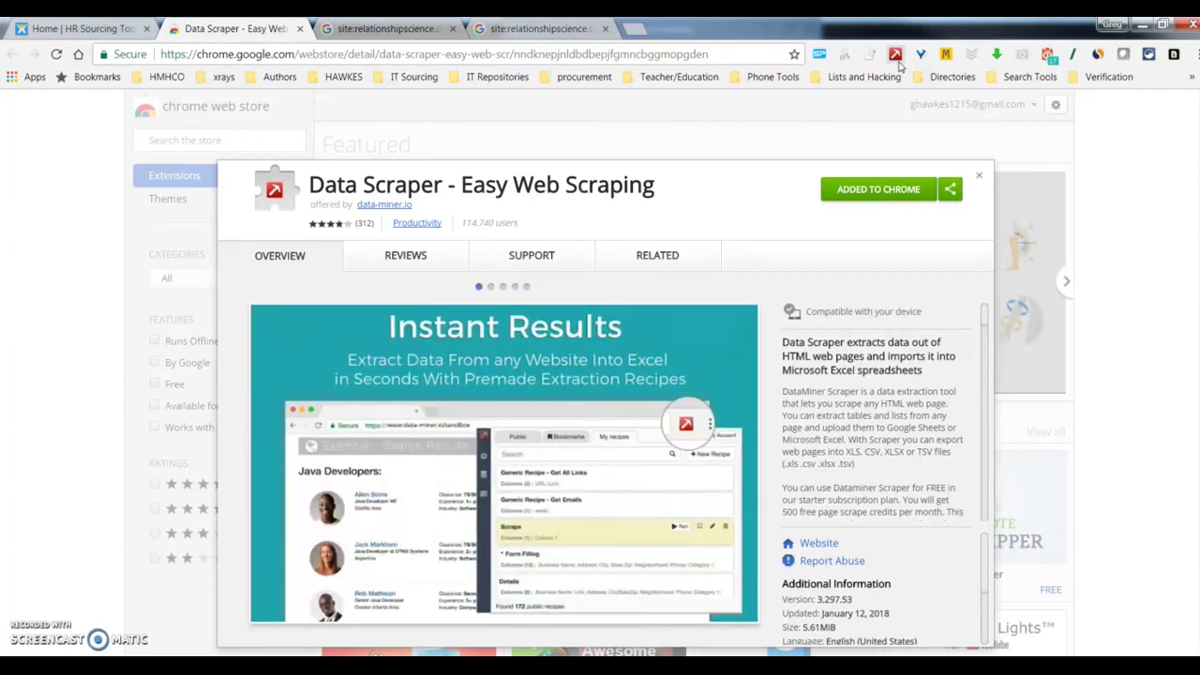
Open the saved xrays search 'site:relationshipscience.com/ principal engineer NY -scientist software' from the bookmarks bar.
click(673, 54)
click(628, 62)
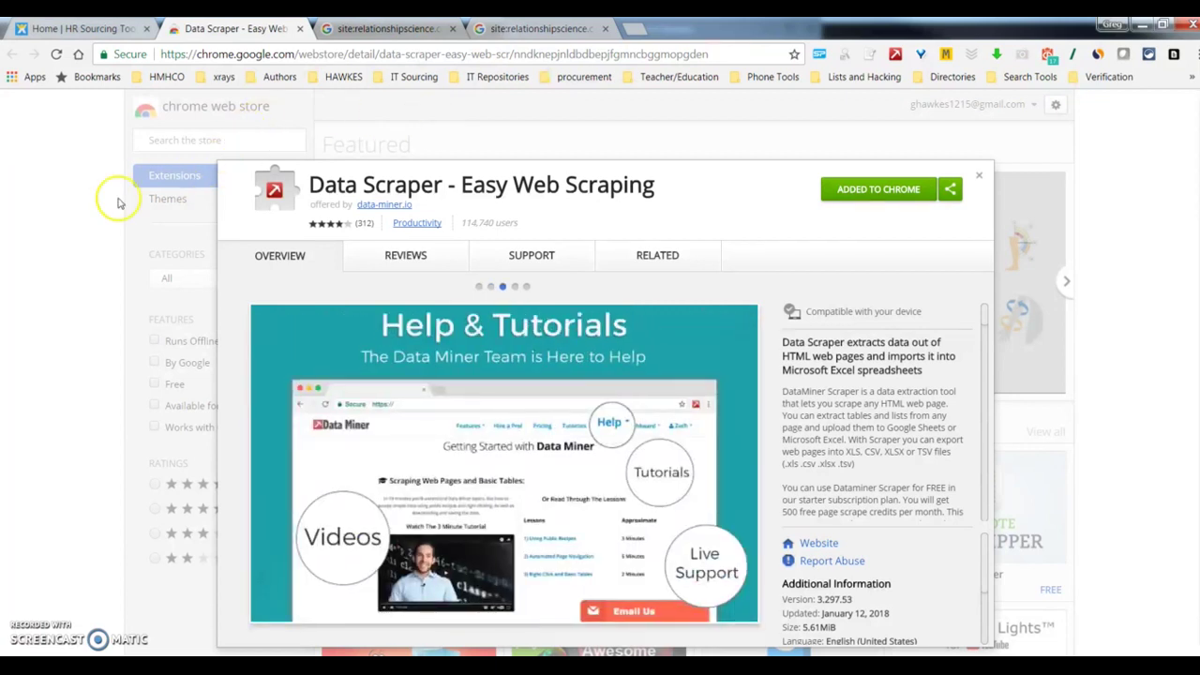
click(220, 76)
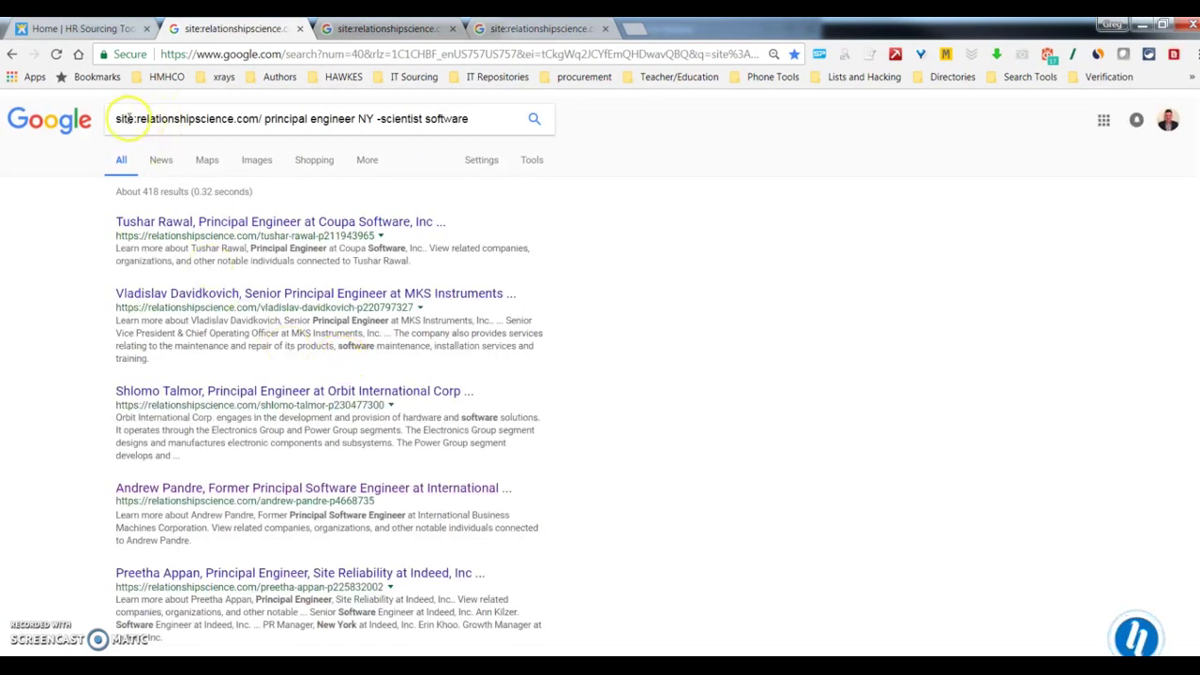
Highlight the site: operator in the query and scroll through the relationshipscience.com results.
drag(138, 120, 97, 124)
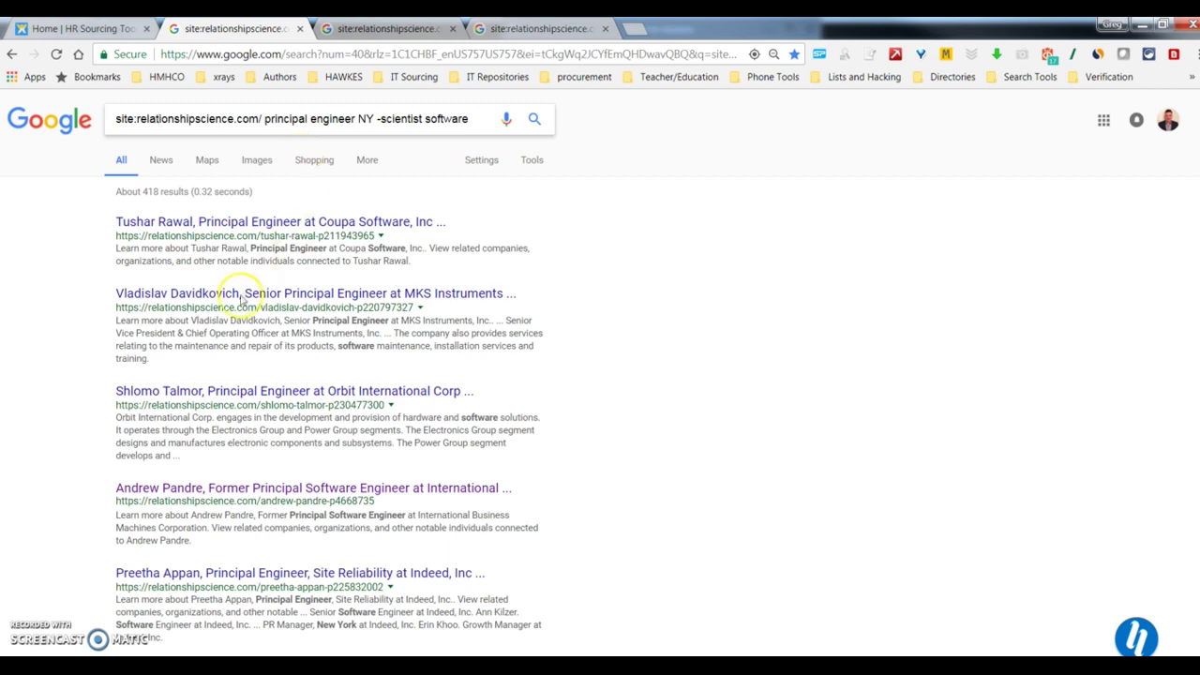
scroll(242, 298, down, 2)
scroll(234, 340, up, 2)
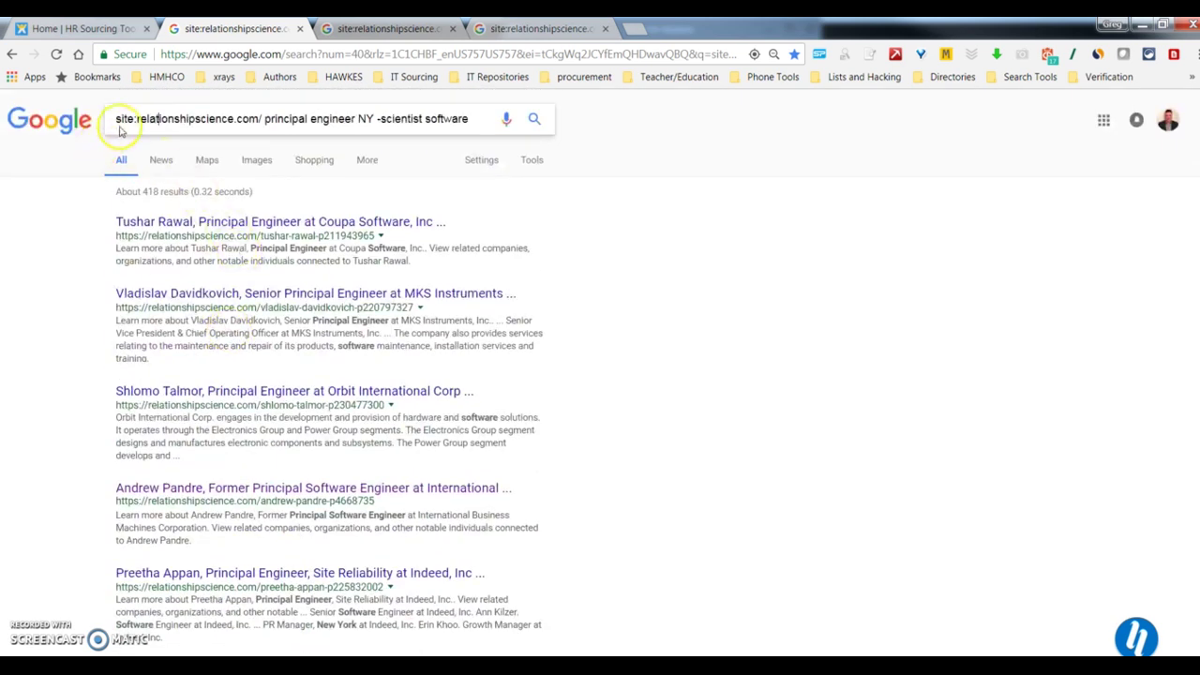
scroll(204, 262, down, 3)
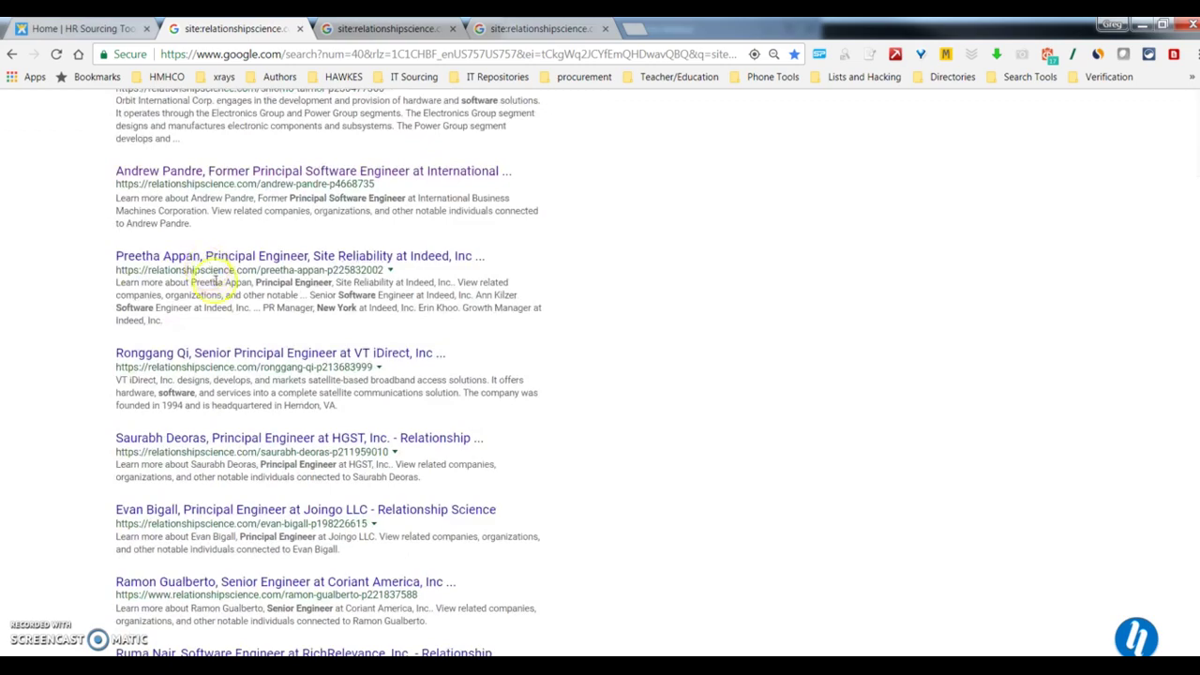
scroll(218, 269, up, 3)
scroll(226, 263, down, 2)
scroll(227, 264, down, 15)
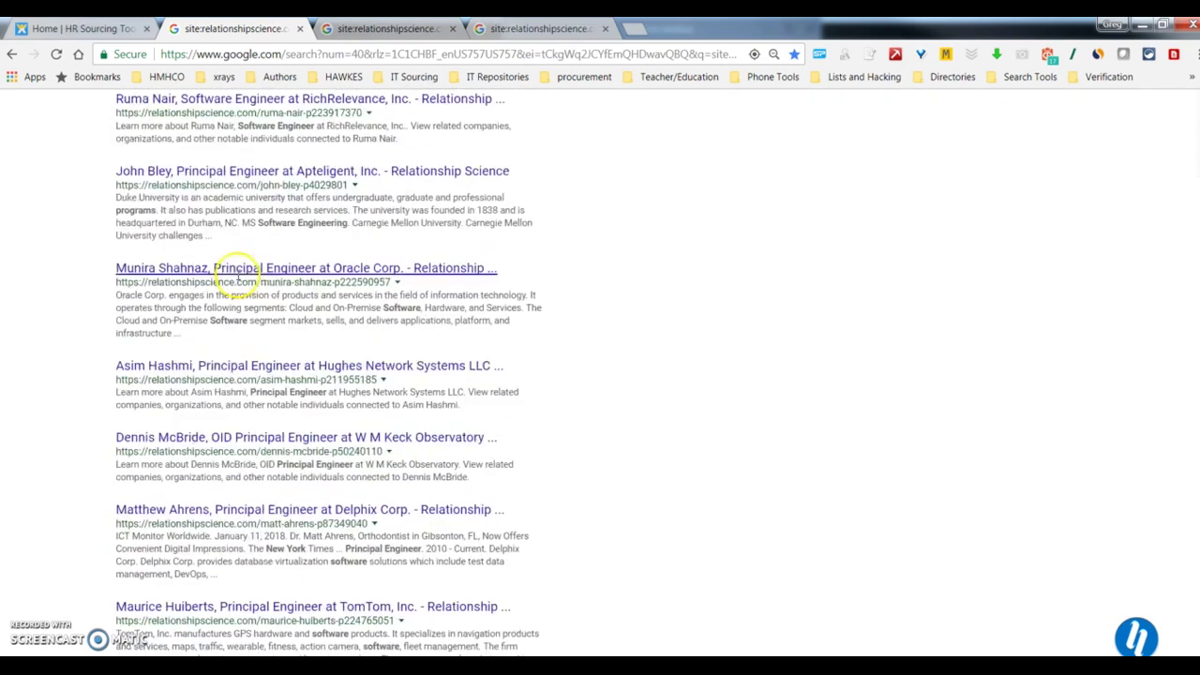
scroll(256, 311, down, 12)
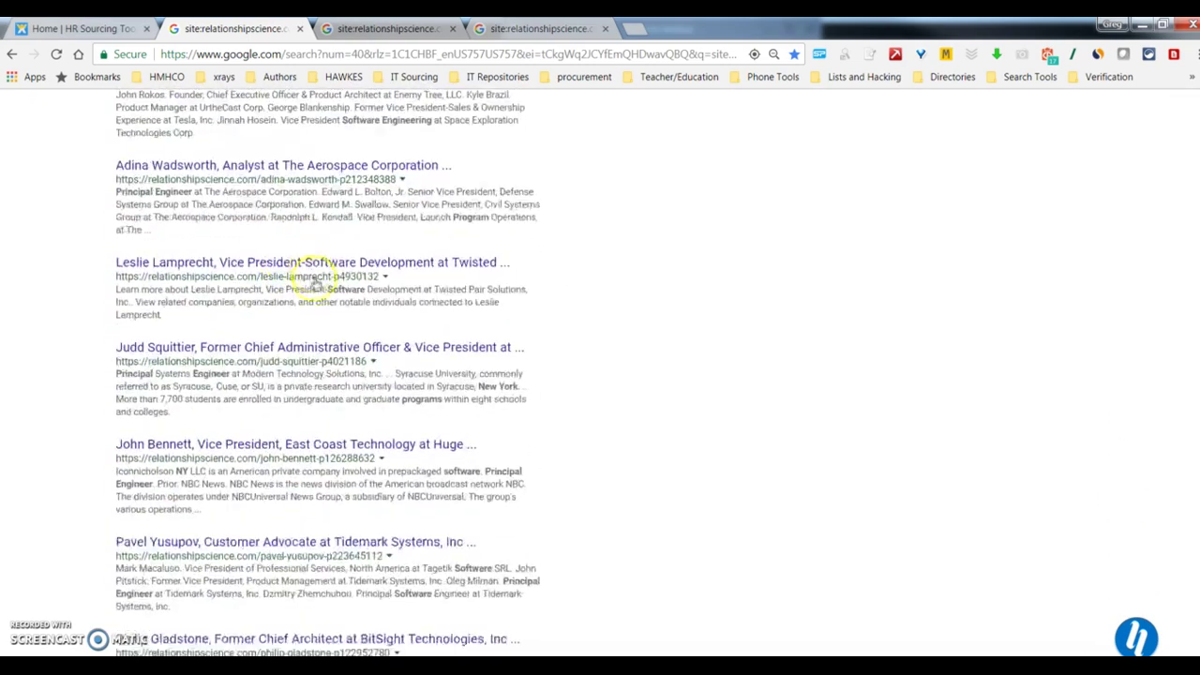
scroll(324, 357, down, 5)
scroll(316, 365, up, 15)
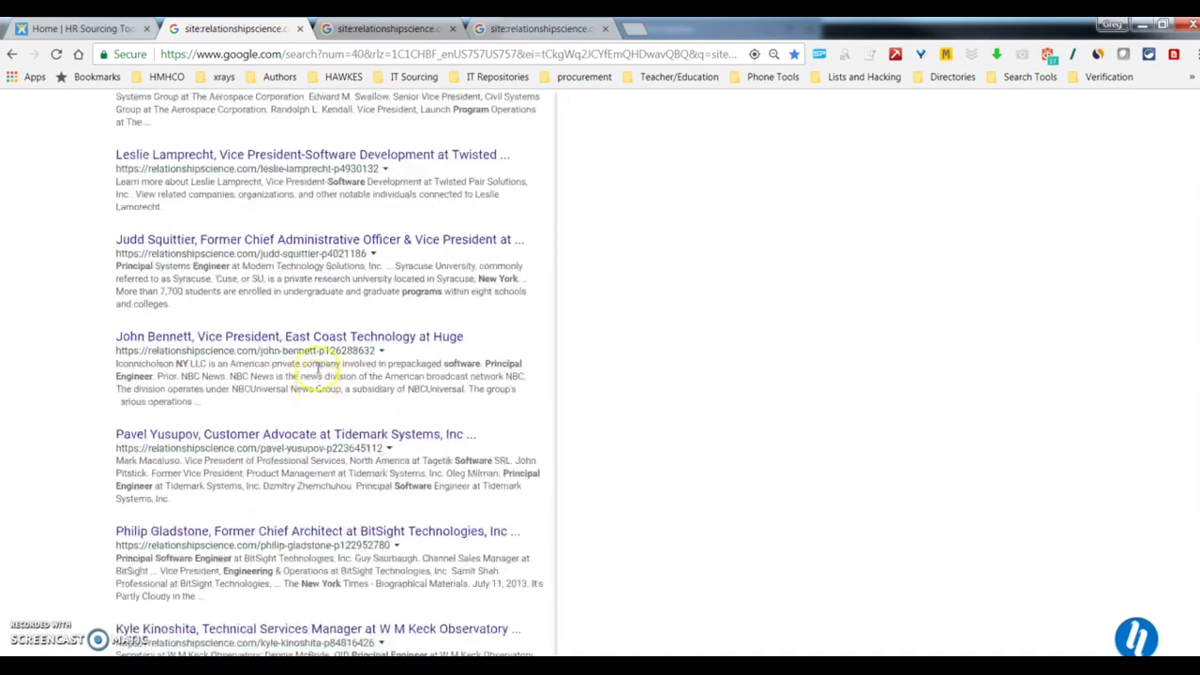
scroll(317, 368, down, 5)
scroll(317, 366, up, 12)
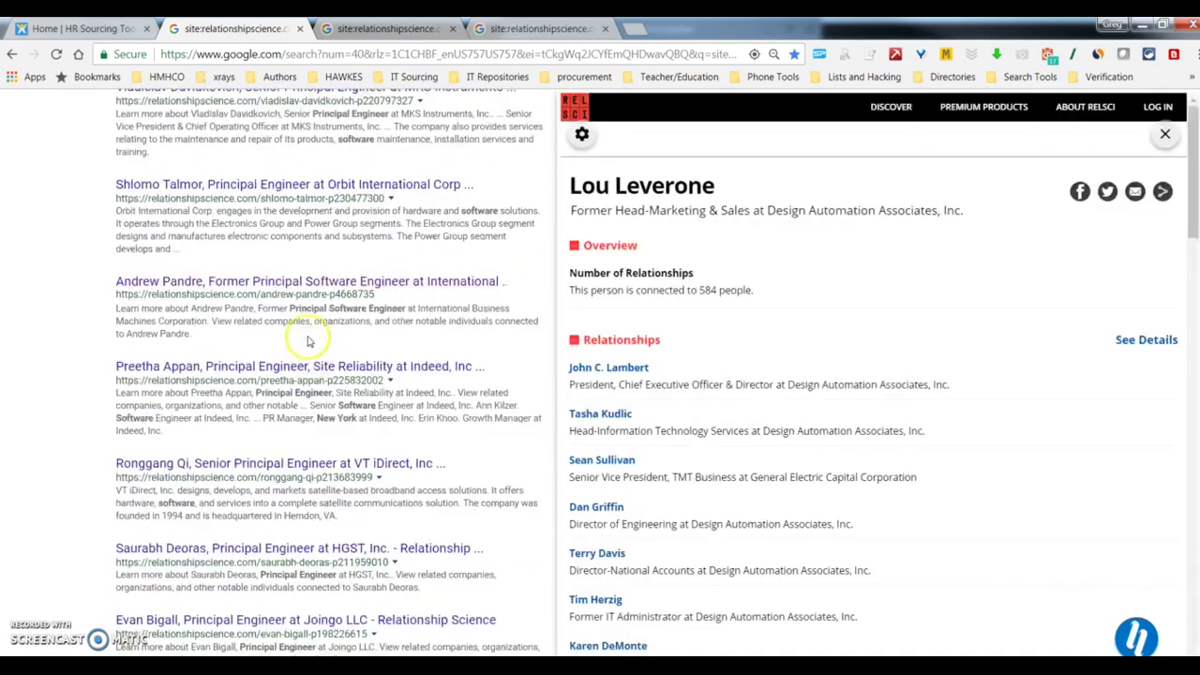
Preview results in the RelSci panel, ending on the NetSuite Director-Integration Services profile.
scroll(231, 351, down, 12)
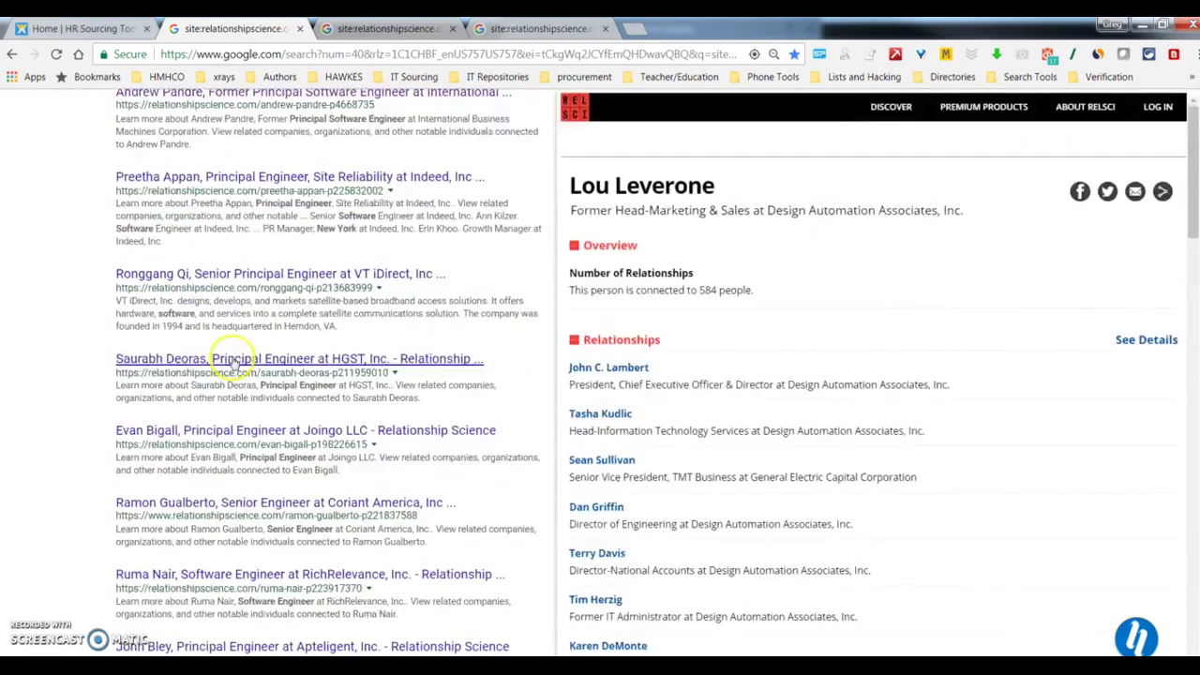
scroll(281, 357, down, 10)
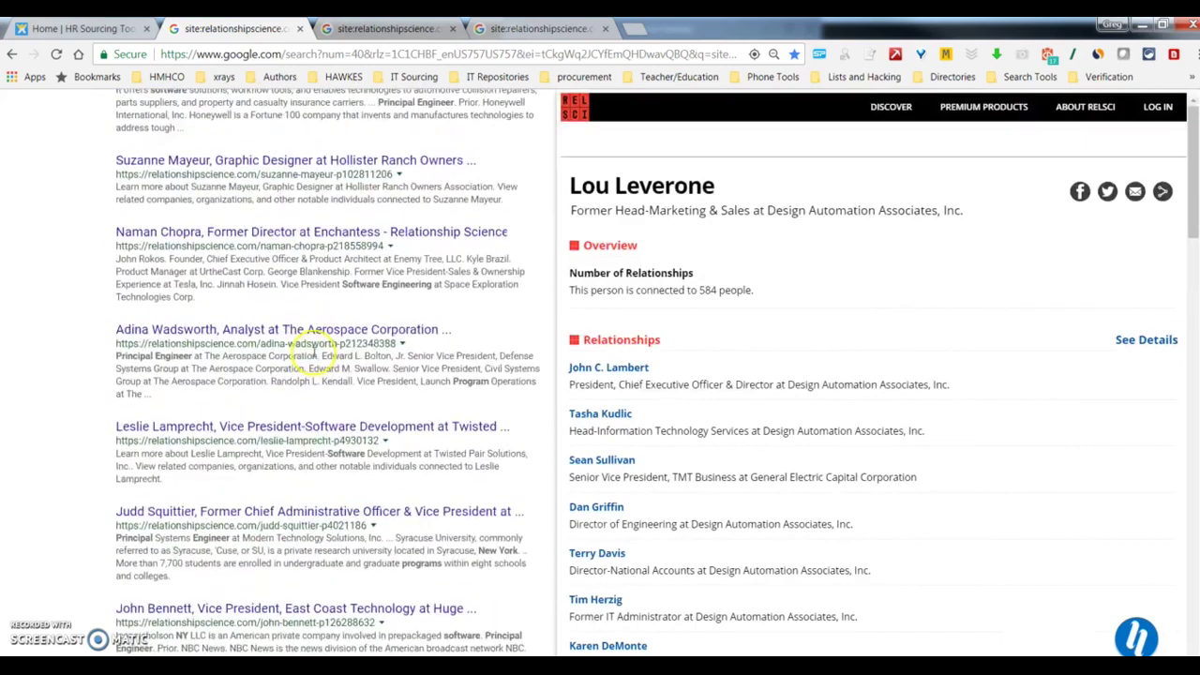
scroll(316, 334, up, 6)
scroll(316, 334, up, 8)
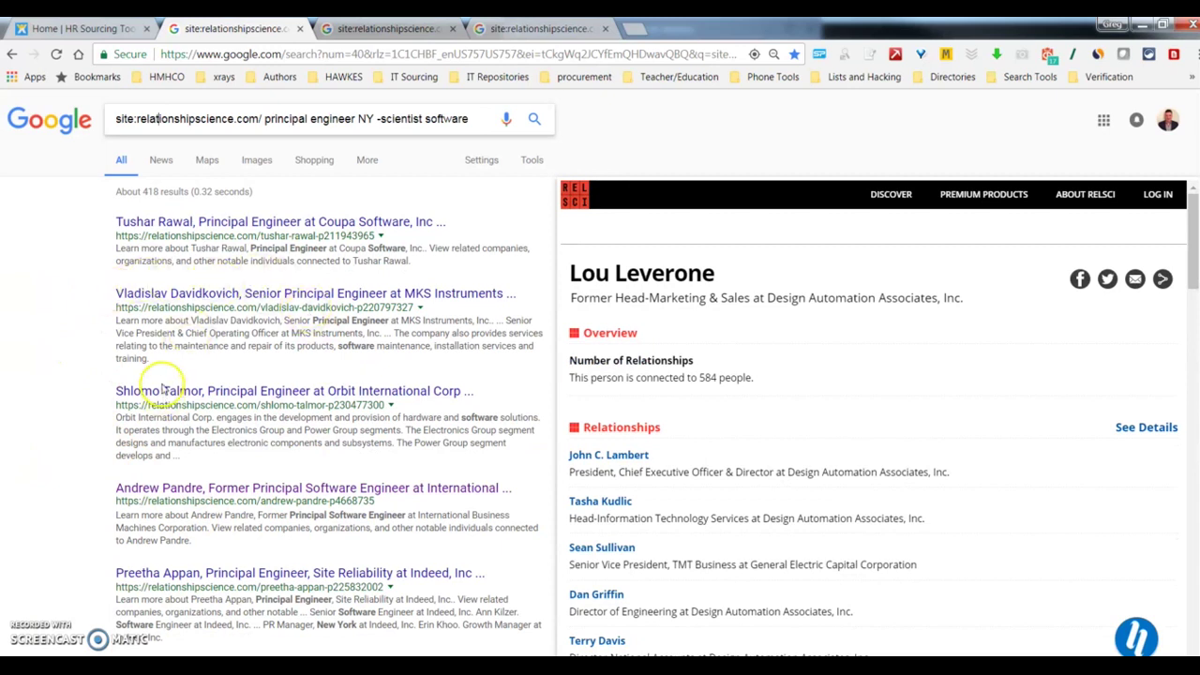
mouse_move(162, 392)
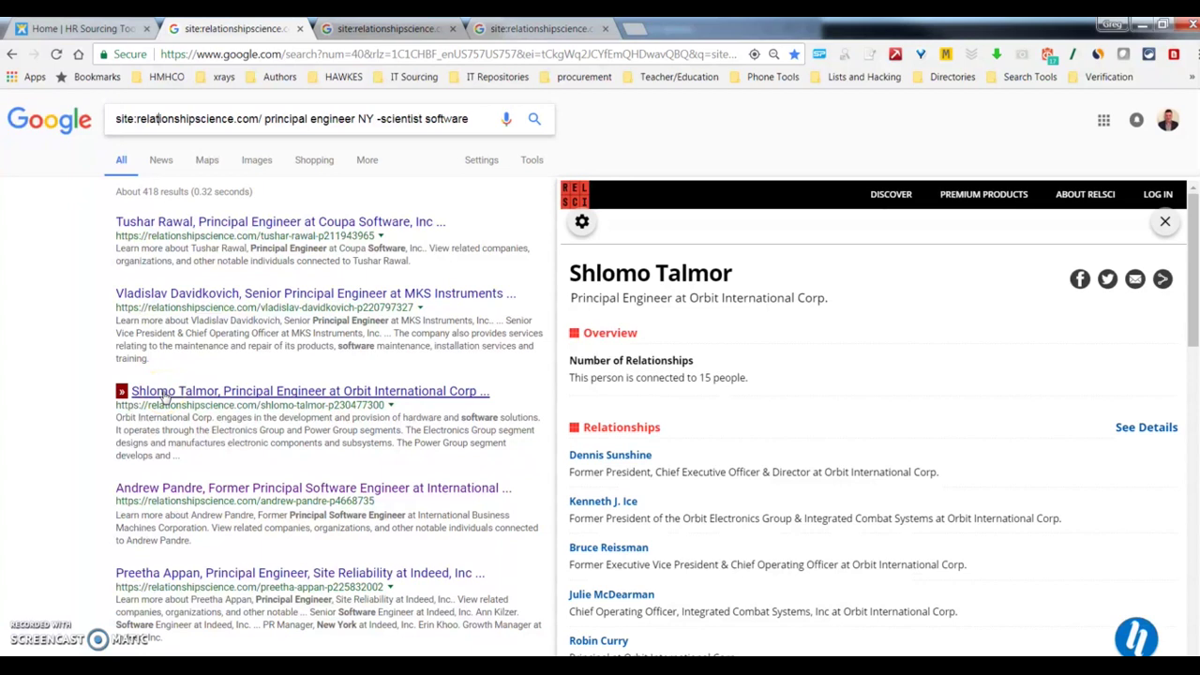
mouse_move(203, 490)
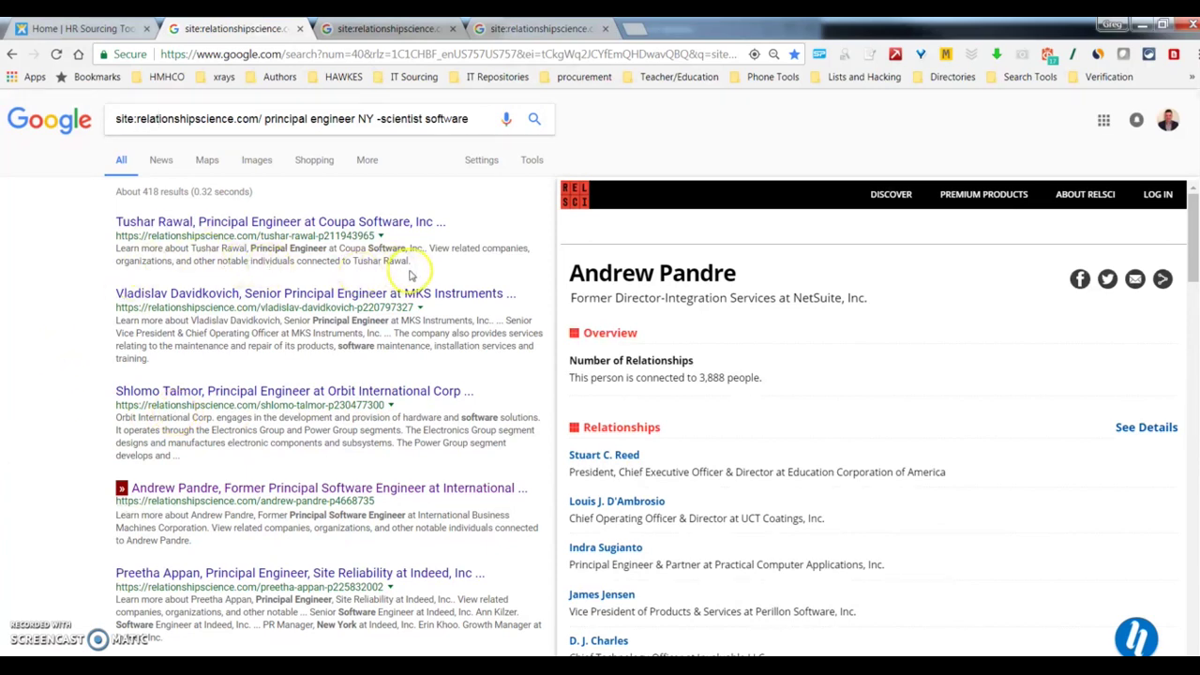
scroll(300, 345, down, 12)
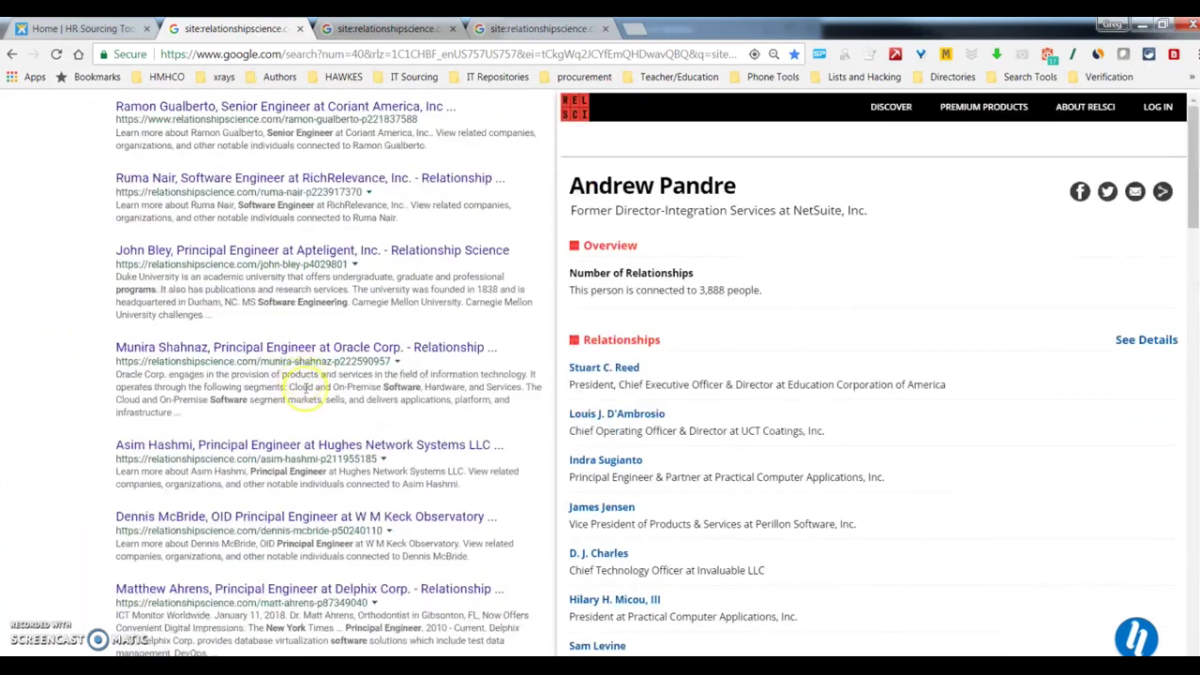
scroll(291, 431, up, 8)
scroll(310, 397, up, 4)
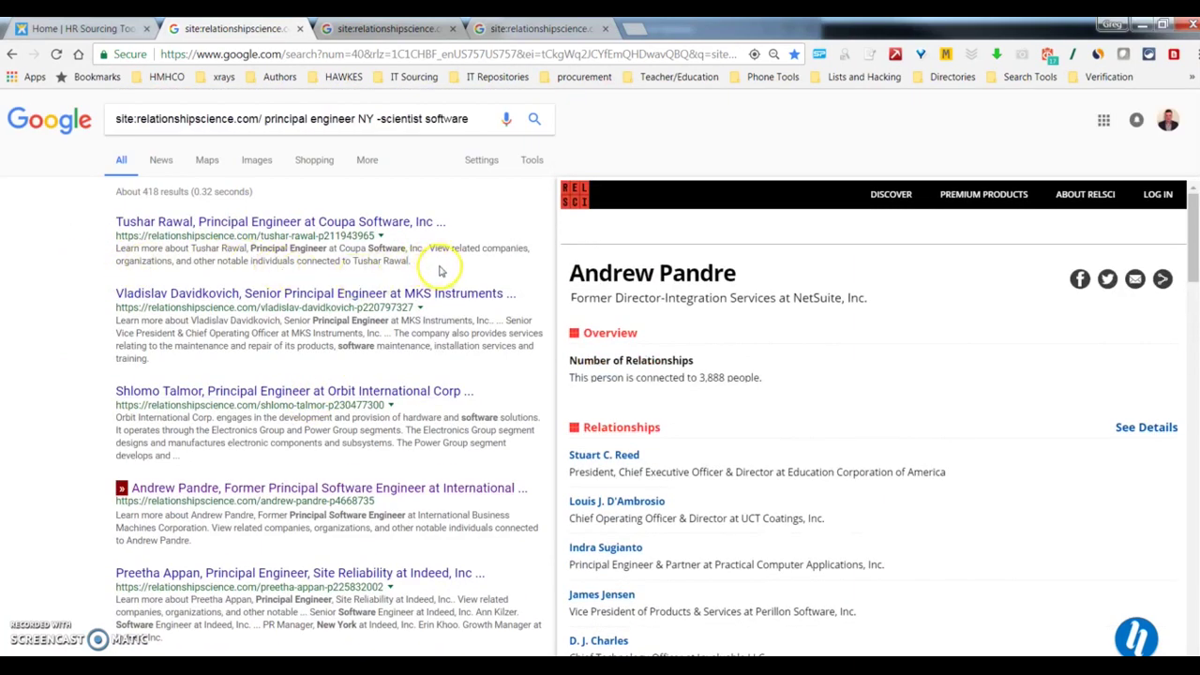
Select the first search result and run Get Similar (Data Miner) on it.
drag(367, 266, 106, 219)
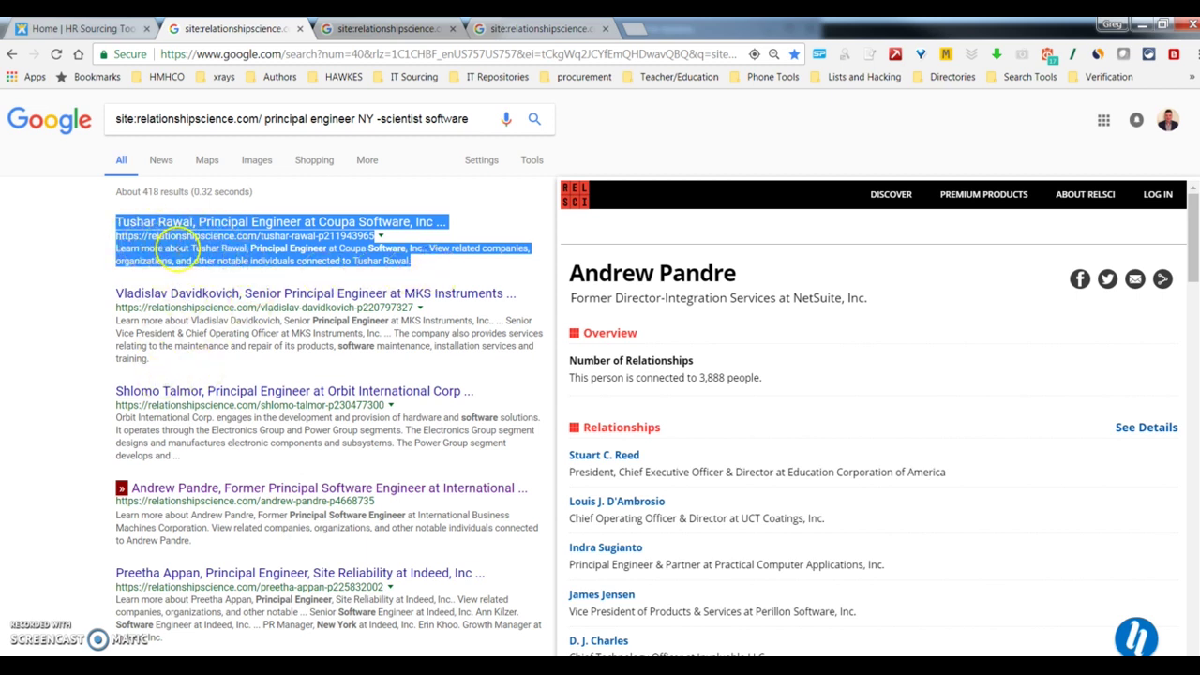
right_click(176, 248)
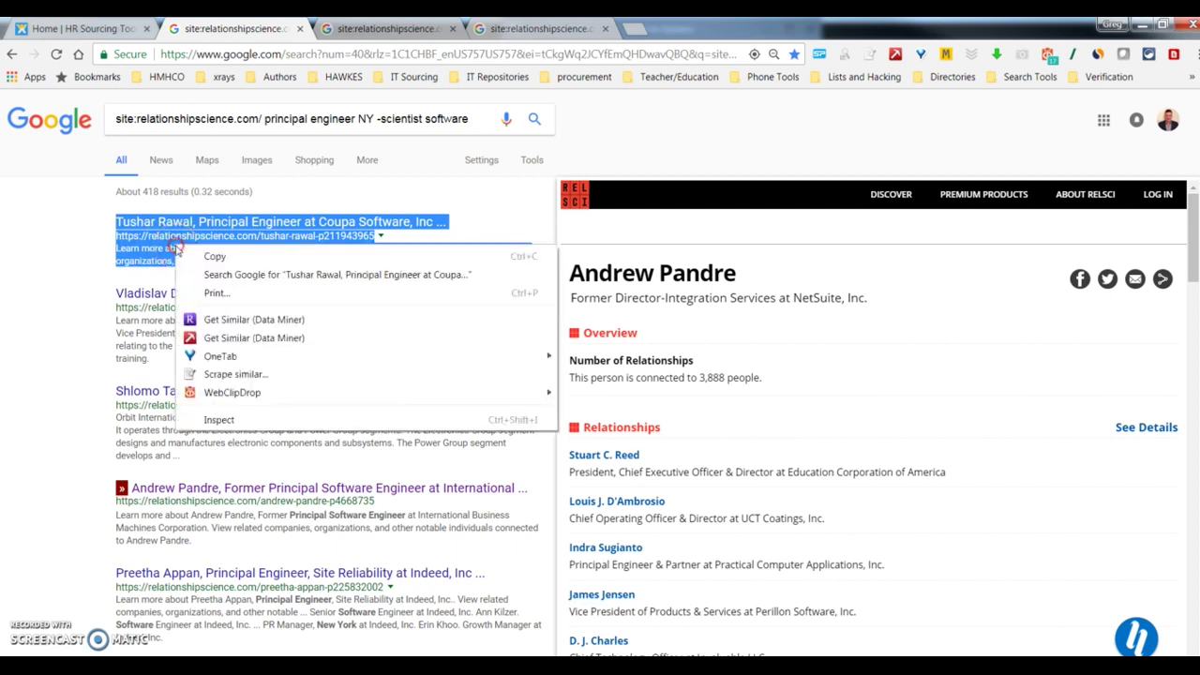
click(193, 339)
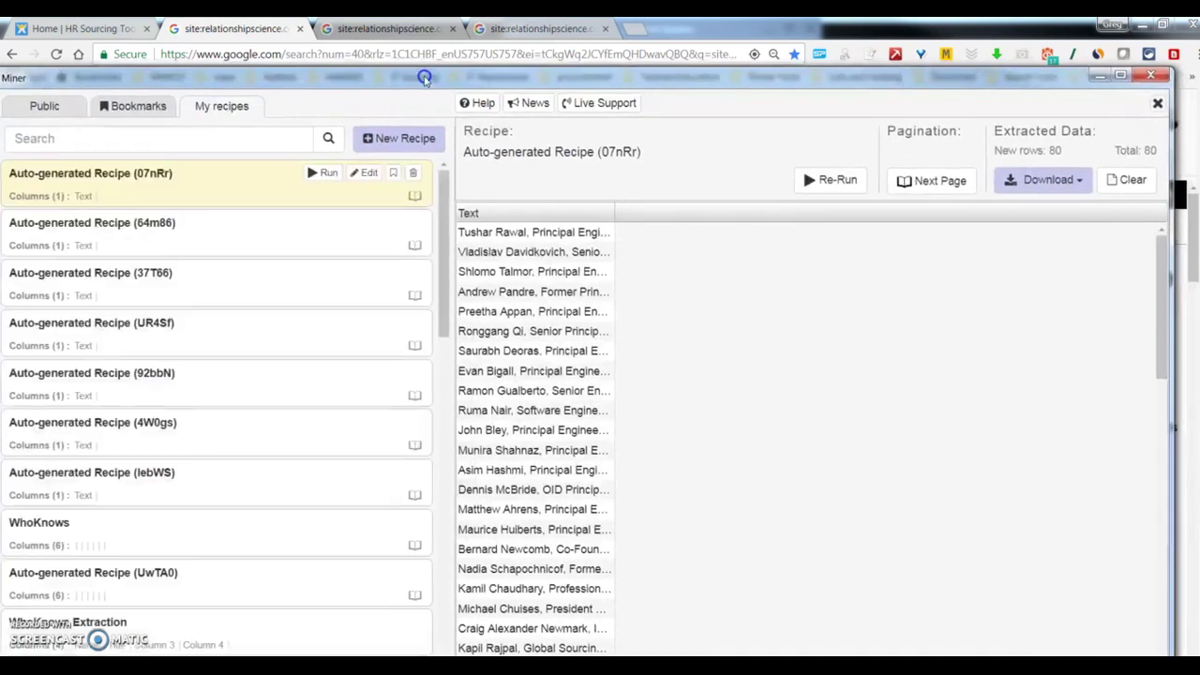
Reposition the Data Miner window, review the 80 extracted rows, and switch to public recipes.
drag(424, 78, 439, 52)
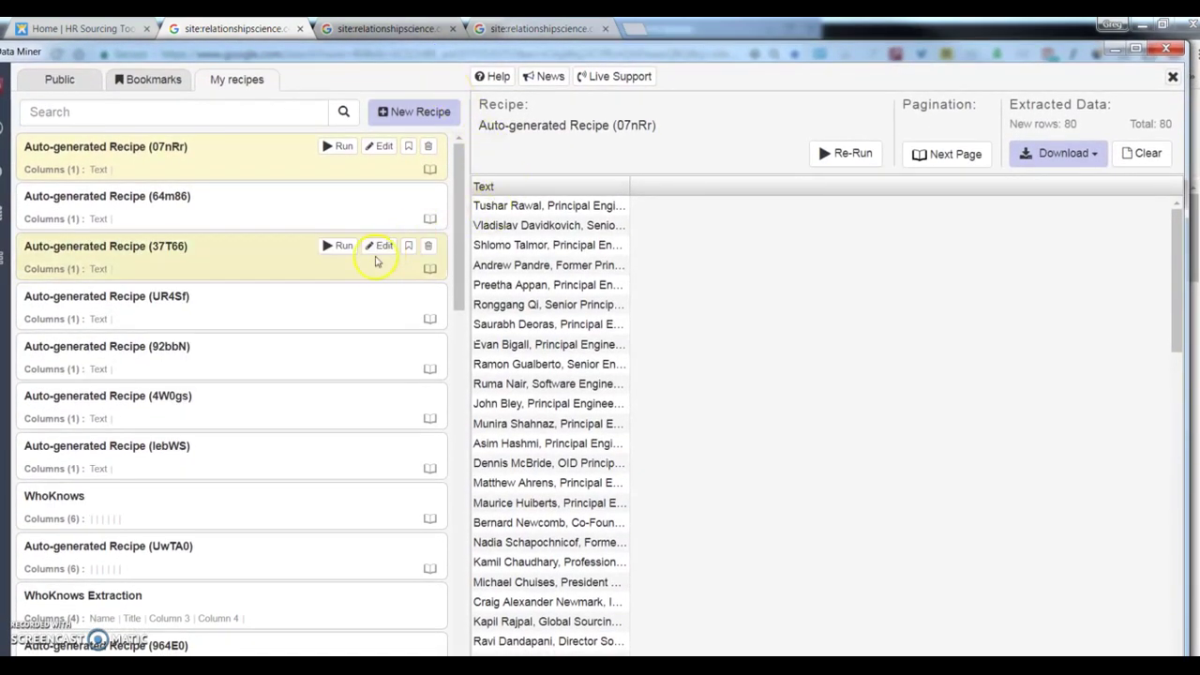
scroll(337, 319, down, 12)
scroll(328, 432, up, 9)
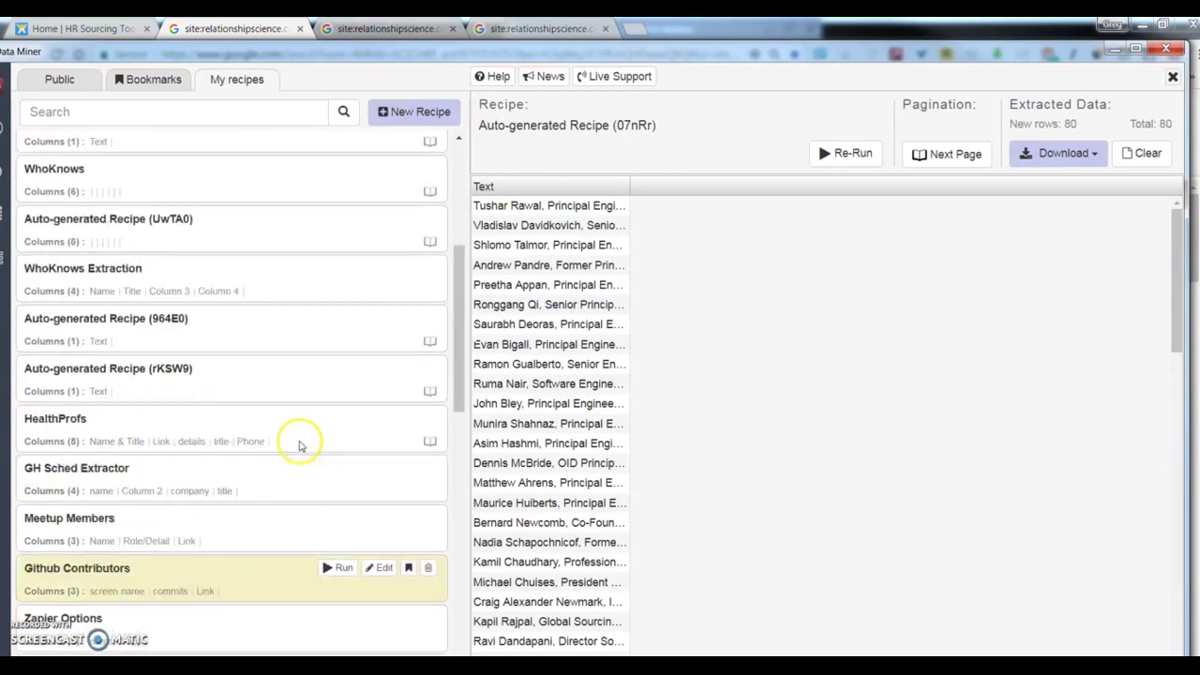
scroll(300, 445, up, 3)
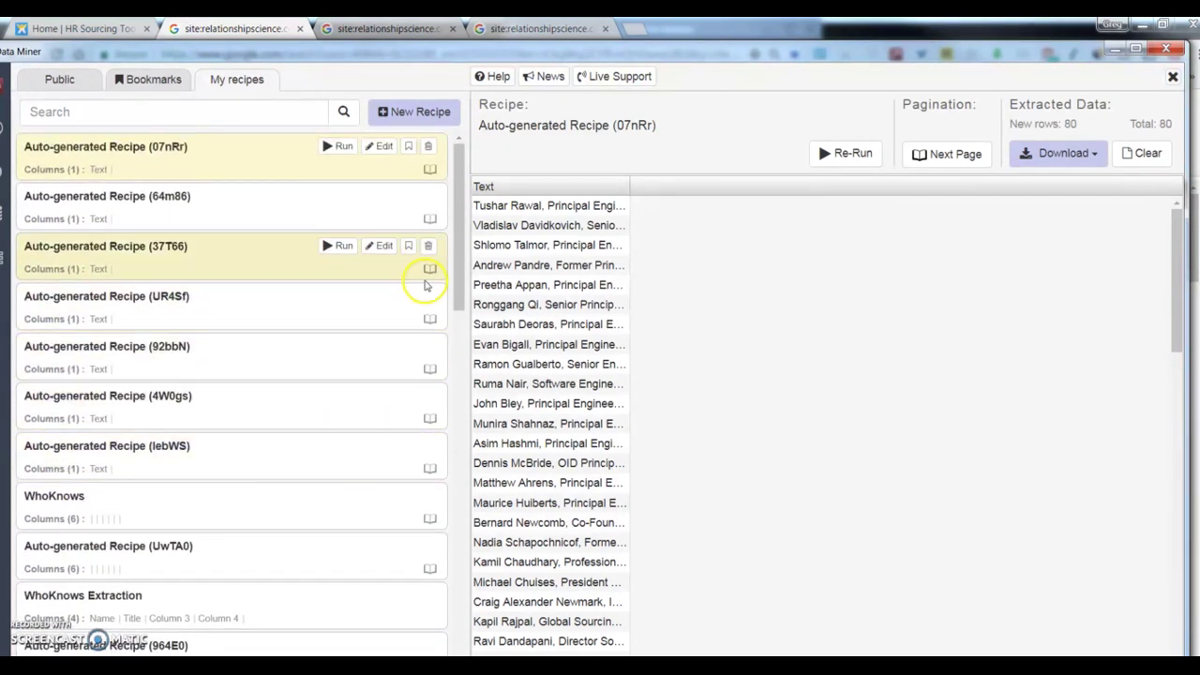
scroll(199, 328, down, 3)
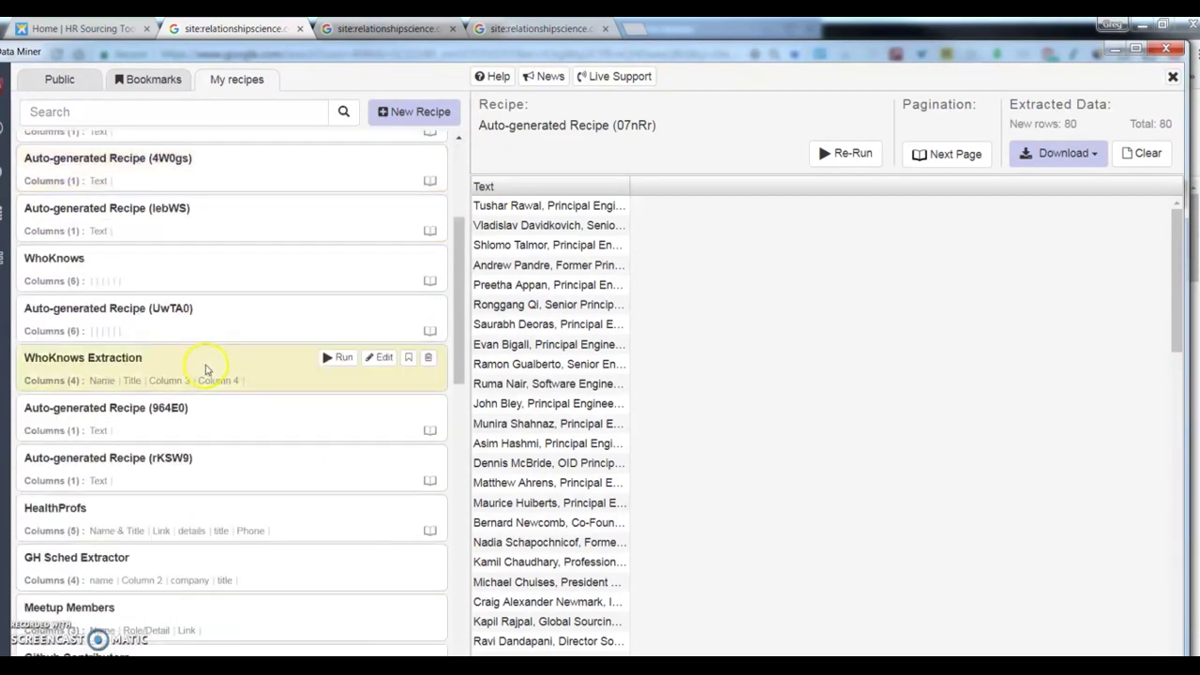
scroll(268, 482, up, 3)
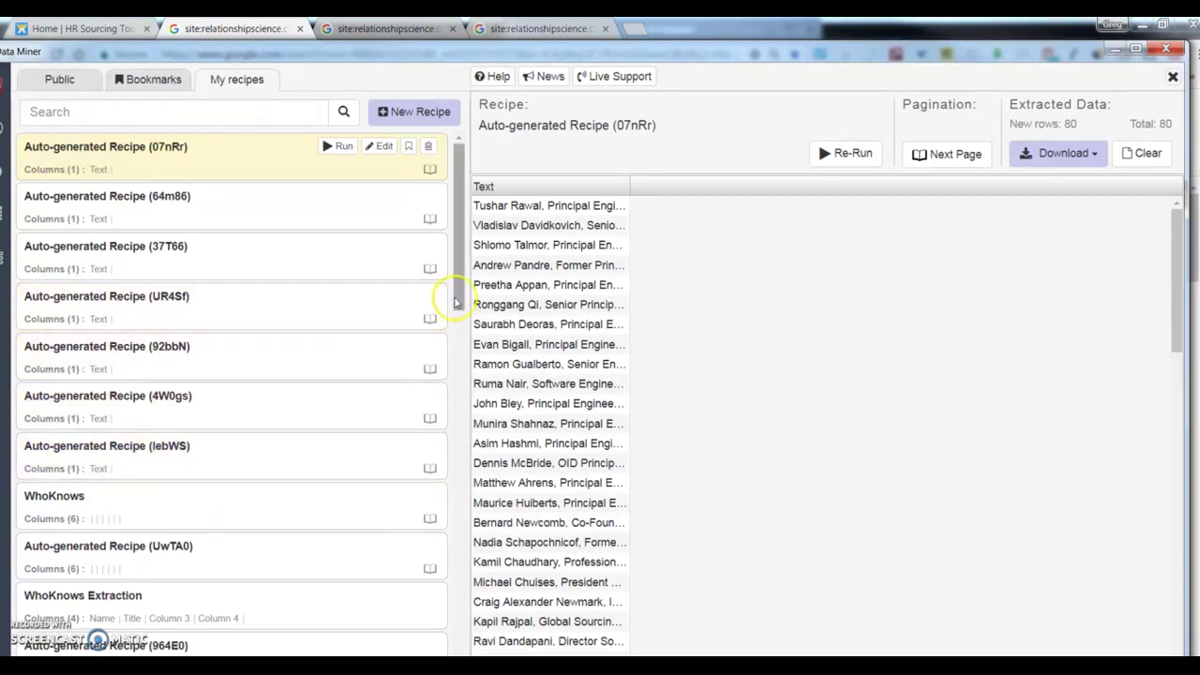
drag(456, 302, 471, 271)
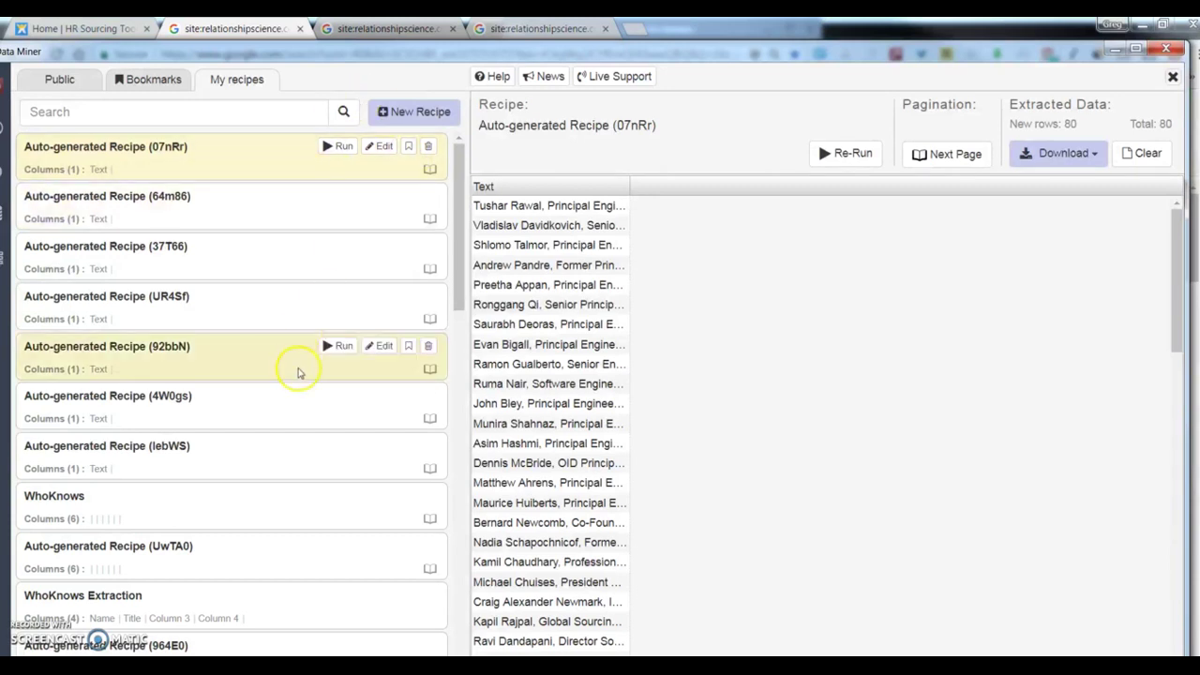
scroll(247, 442, down, 10)
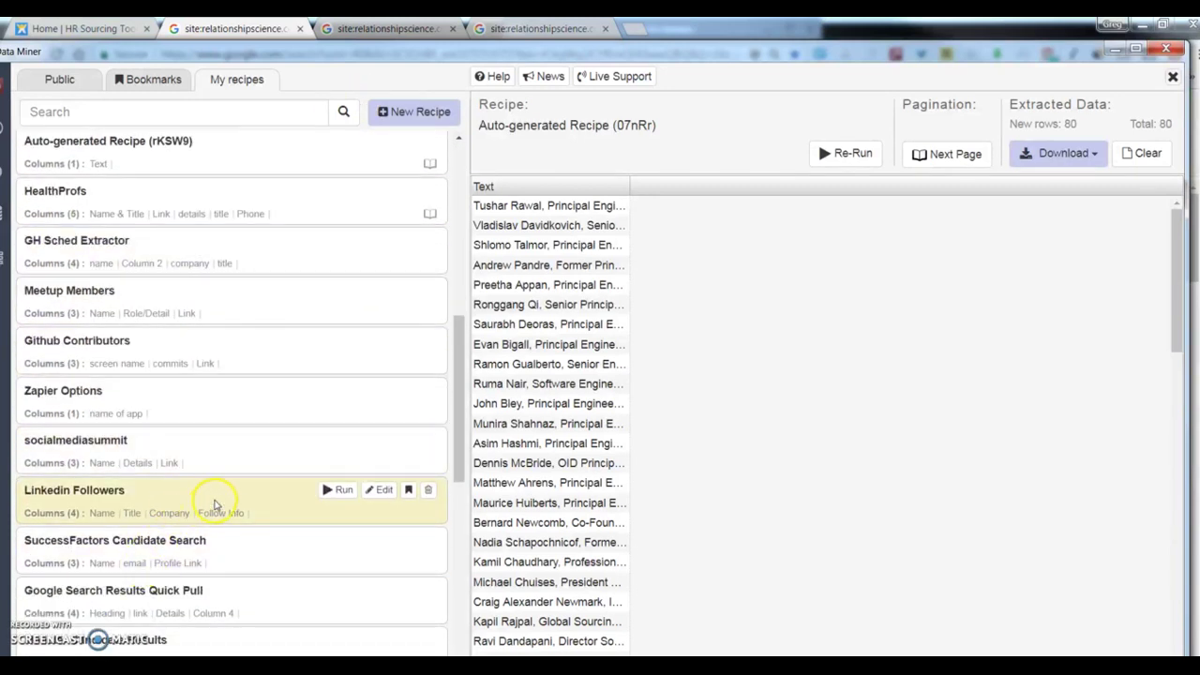
scroll(215, 544, up, 10)
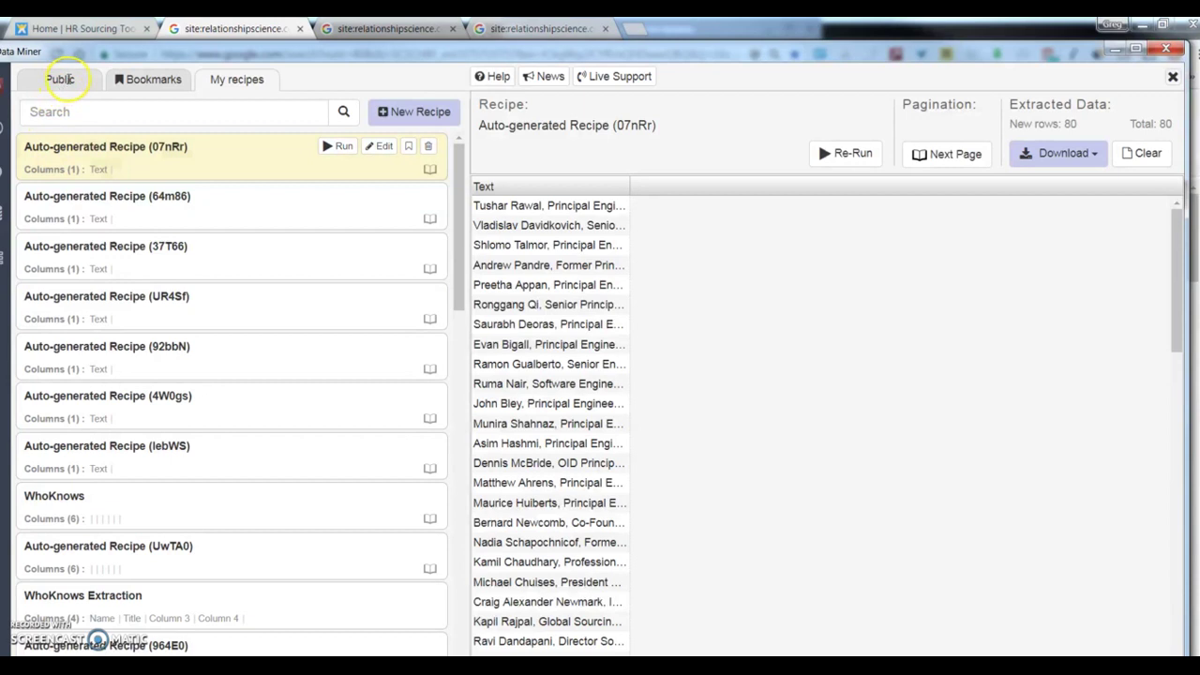
click(60, 81)
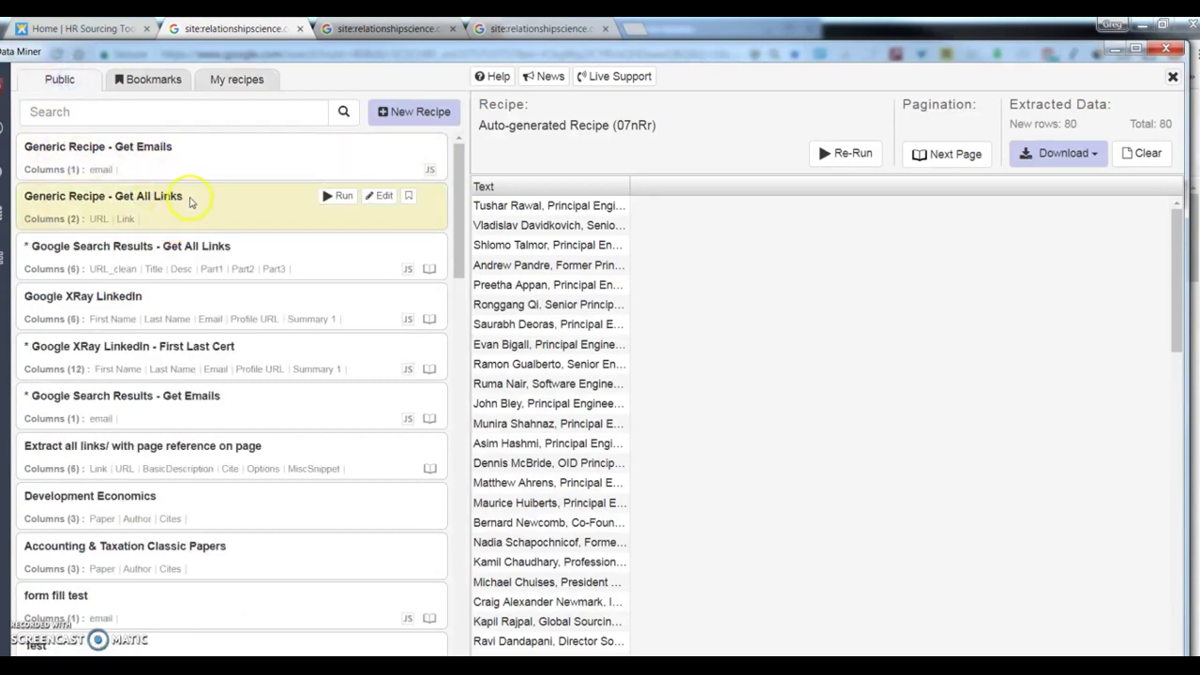
Scroll through the public recipe list, including Google XRay LinkedIn entries.
scroll(188, 195, down, 7)
scroll(187, 268, up, 4)
scroll(191, 280, up, 5)
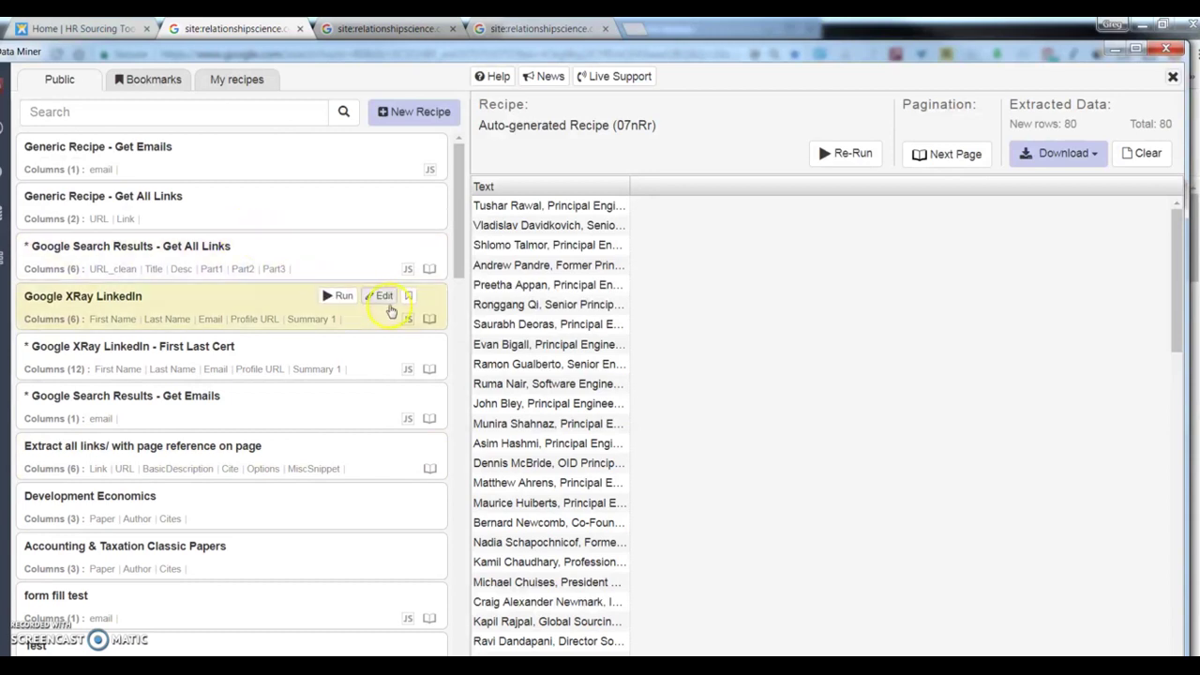
scroll(384, 301, down, 5)
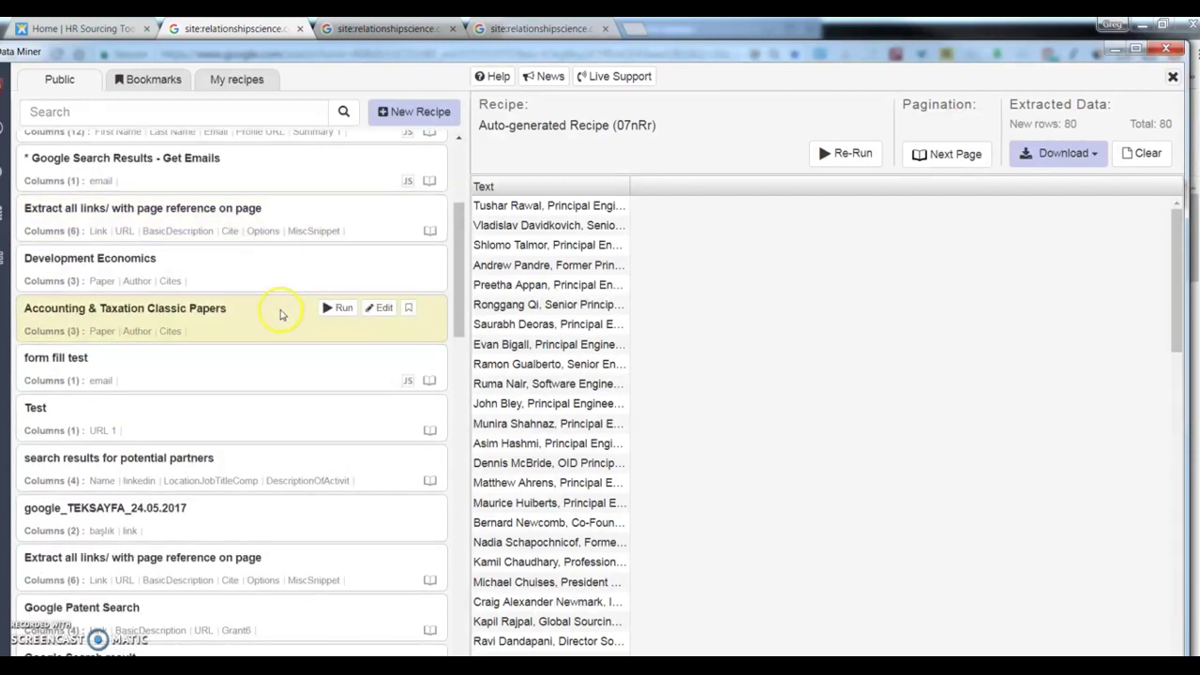
scroll(272, 338, down, 5)
scroll(281, 375, up, 7)
scroll(291, 402, up, 3)
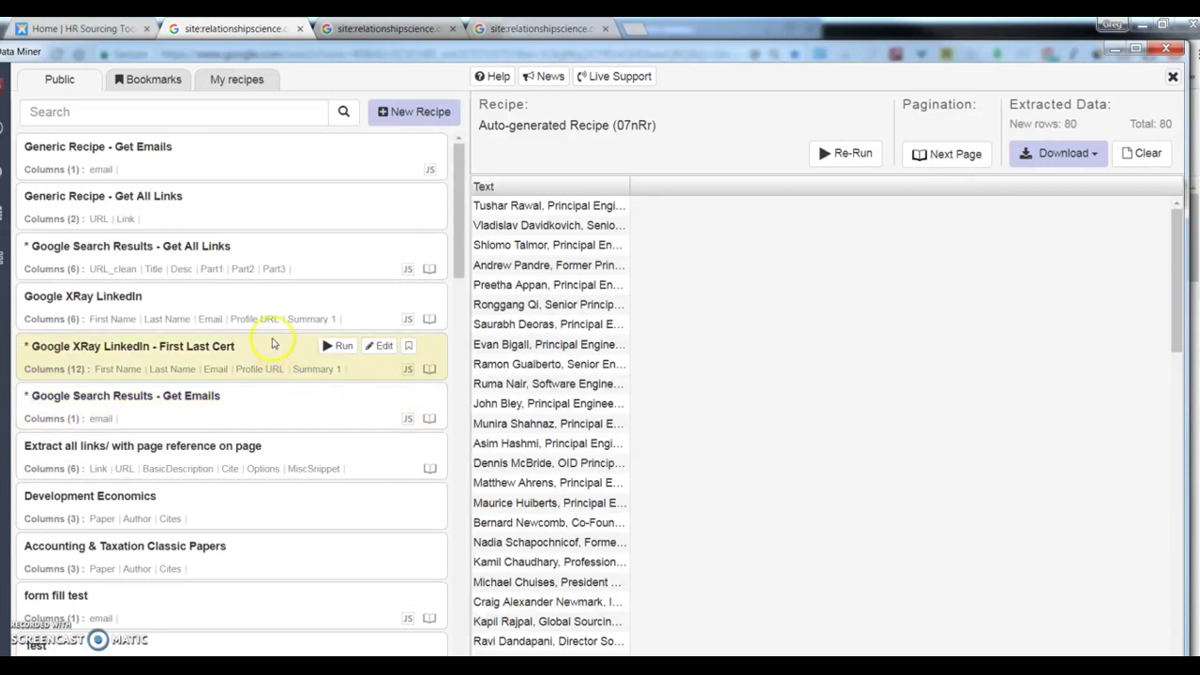
scroll(272, 343, down, 2)
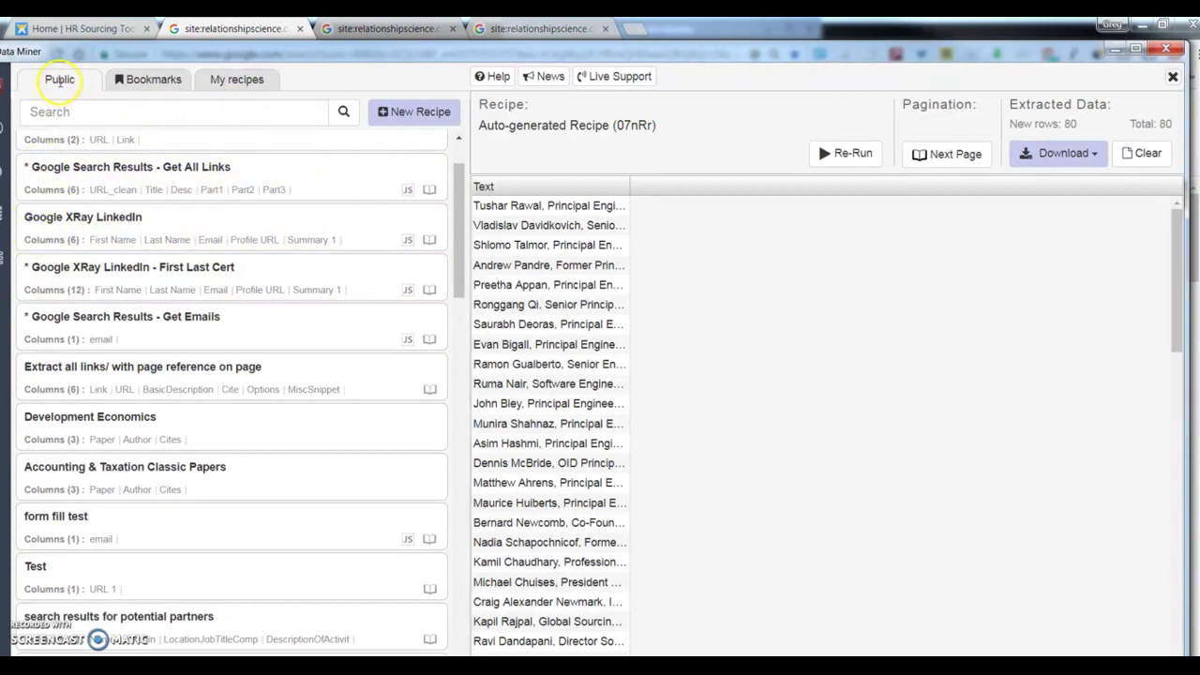
Look through the My recipes list.
click(225, 83)
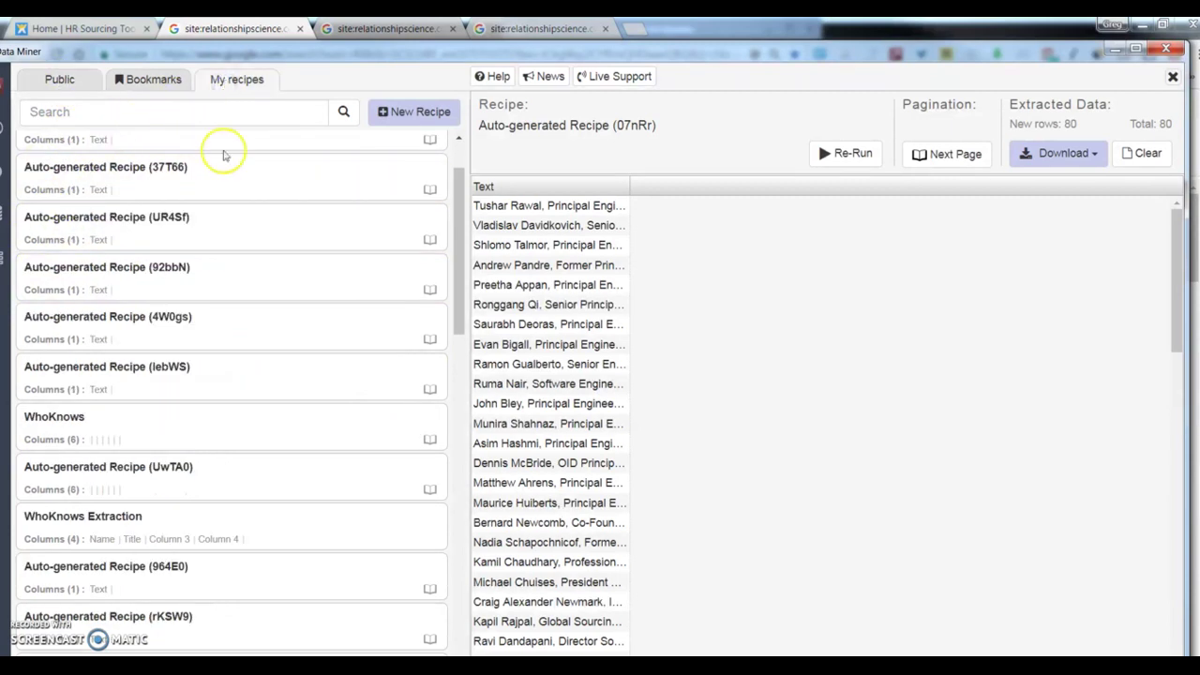
scroll(215, 279, down, 15)
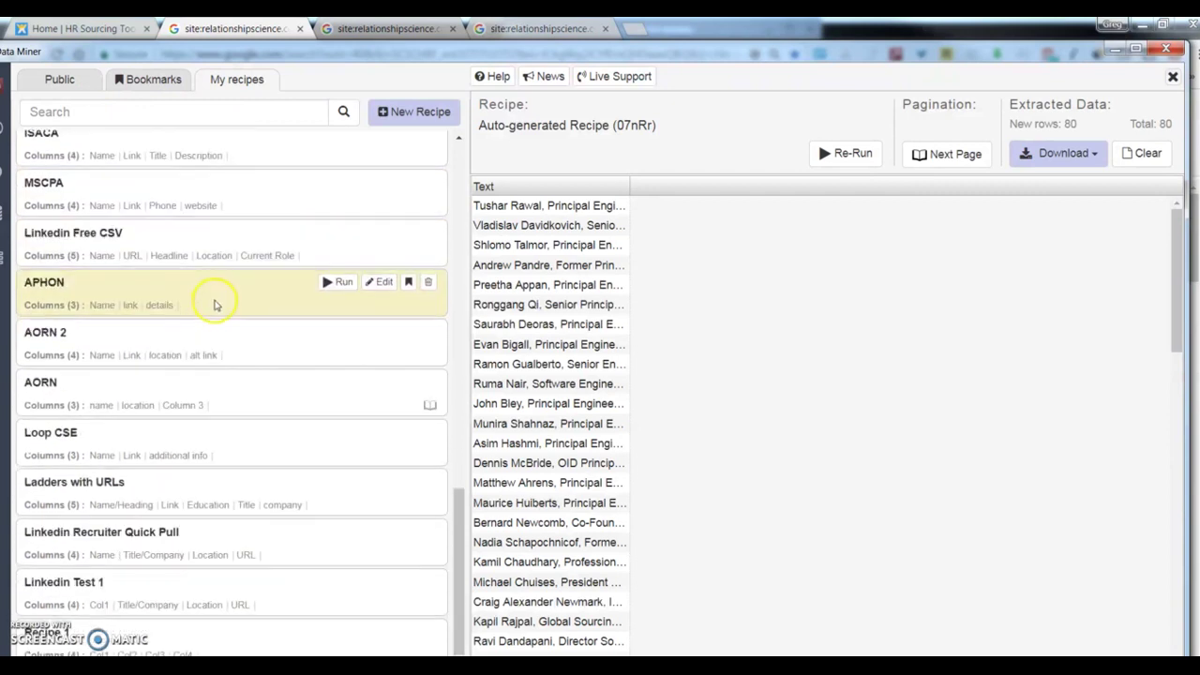
scroll(219, 490, up, 3)
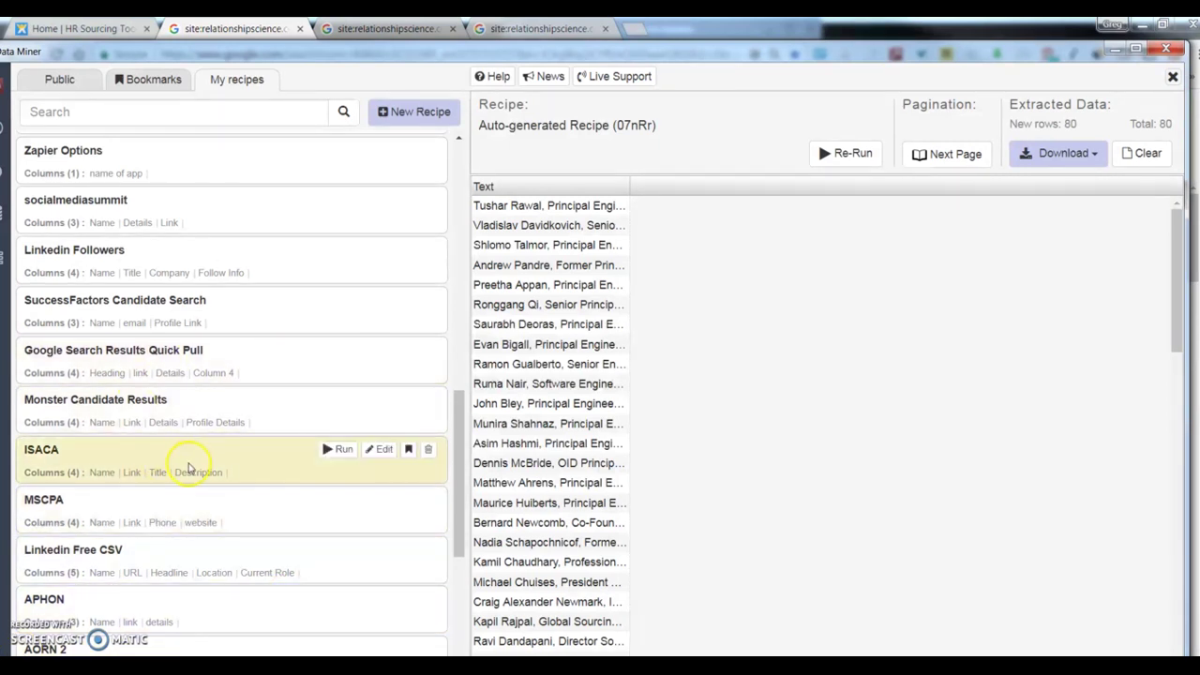
scroll(281, 473, up, 2)
scroll(241, 423, up, 5)
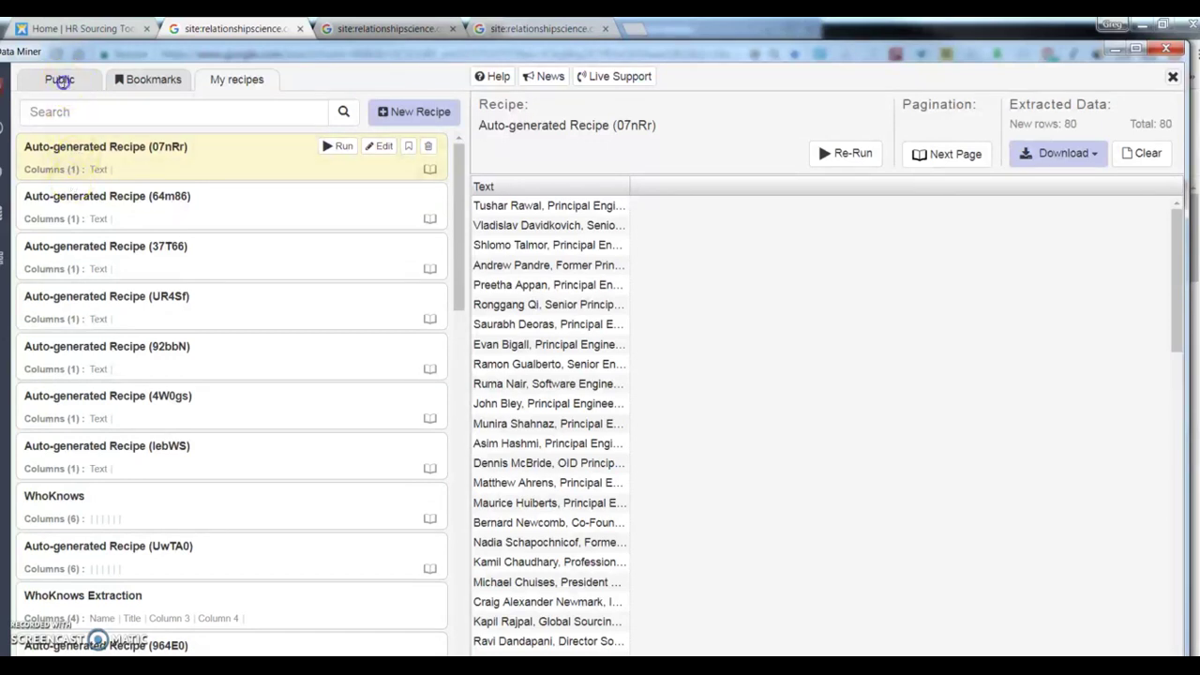
Return to the Public recipe library, browse it, and focus its search box.
click(59, 80)
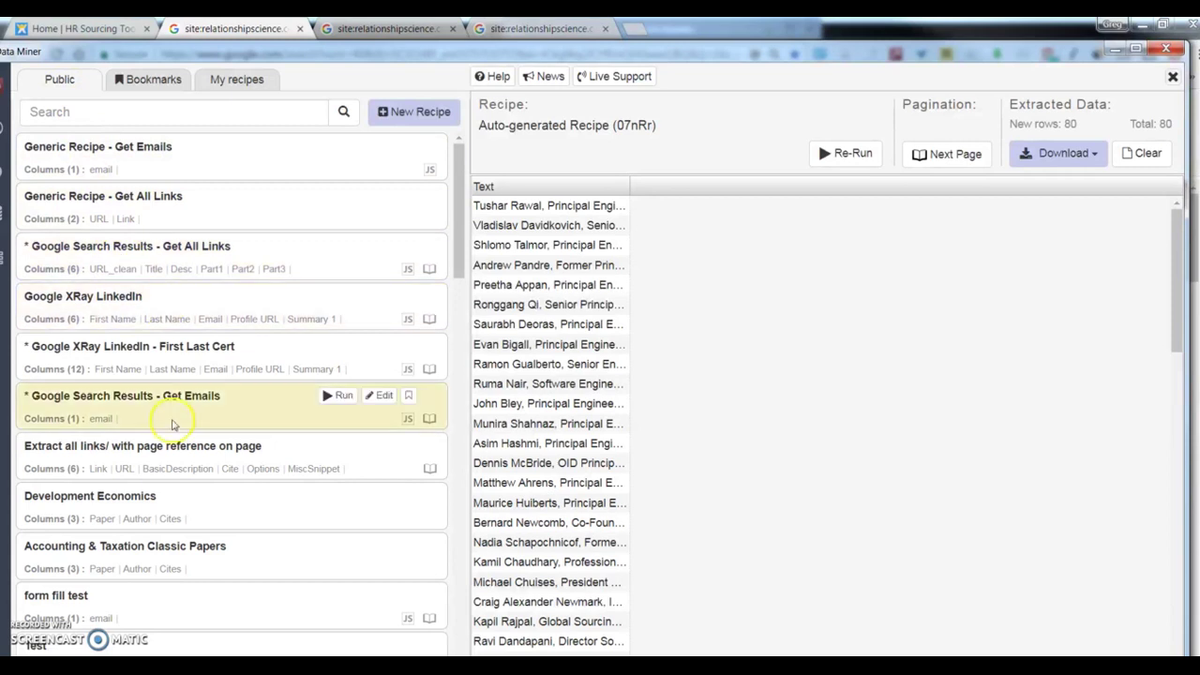
scroll(113, 343, down, 3)
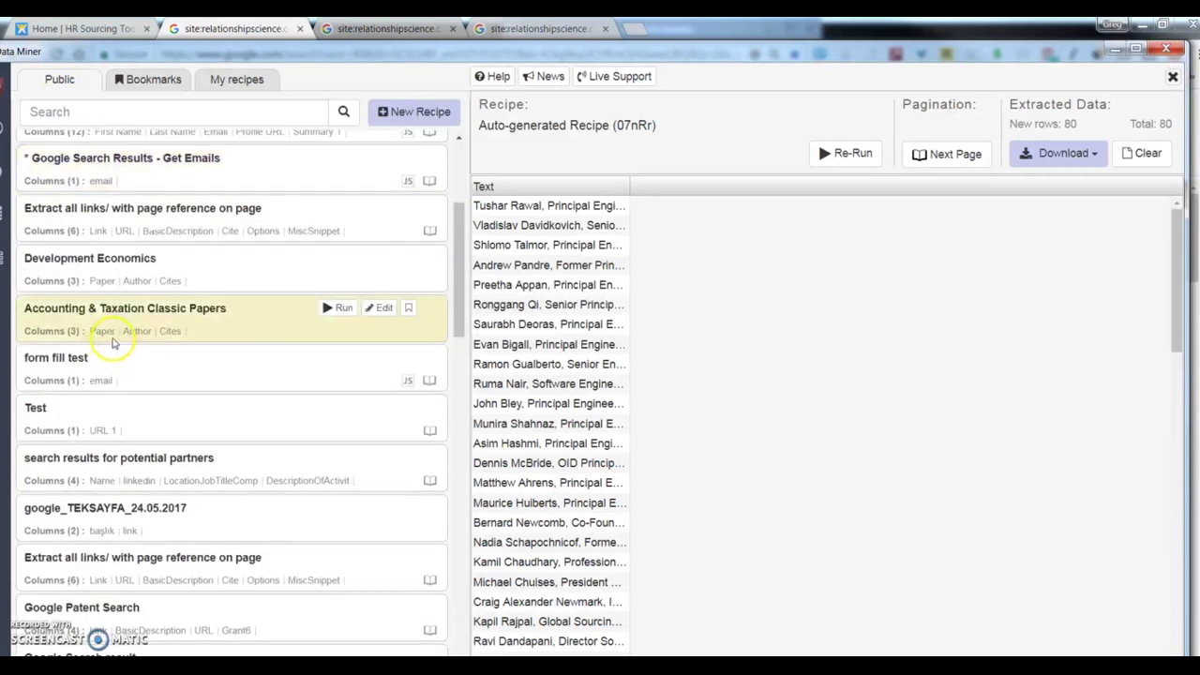
scroll(112, 343, down, 13)
scroll(187, 446, up, 5)
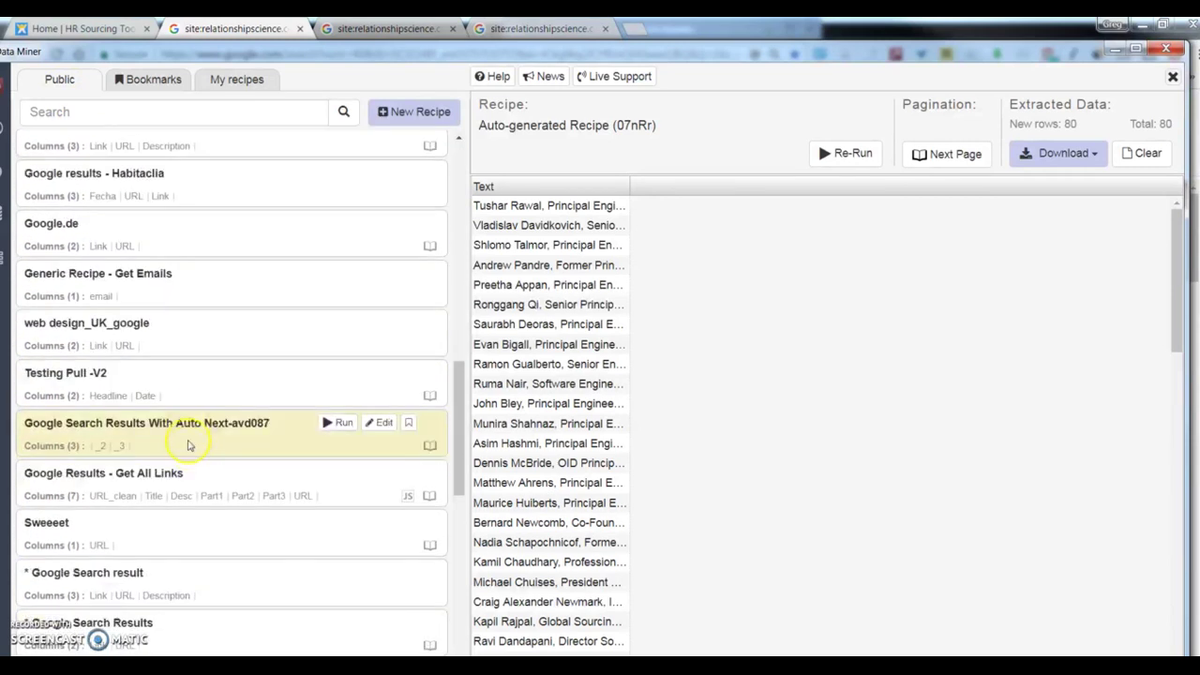
scroll(188, 446, up, 10)
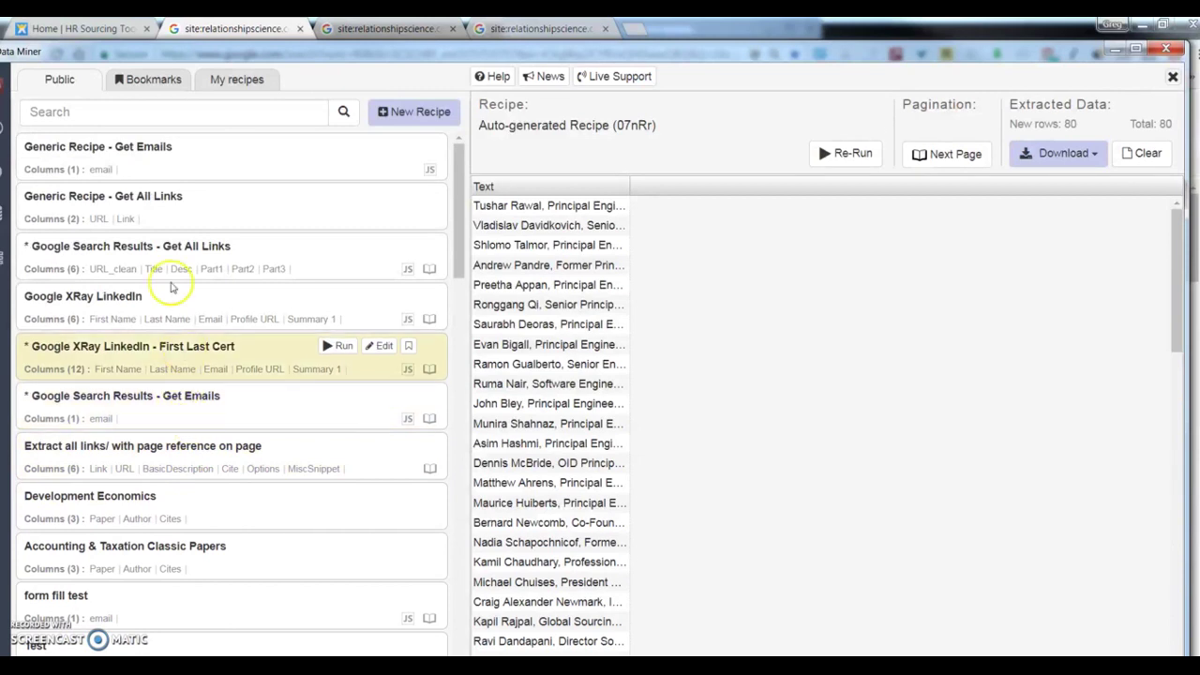
click(121, 112)
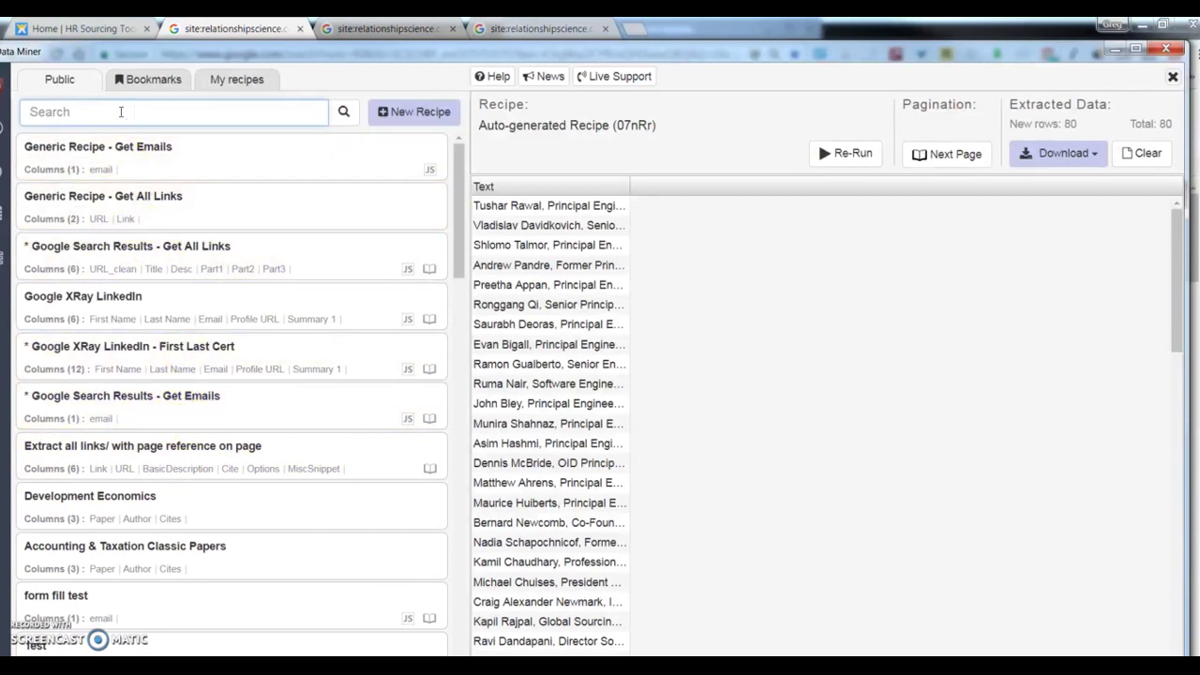
Search the public recipes for 'SERP' and select Google SERP Detailed.
text(SERP)
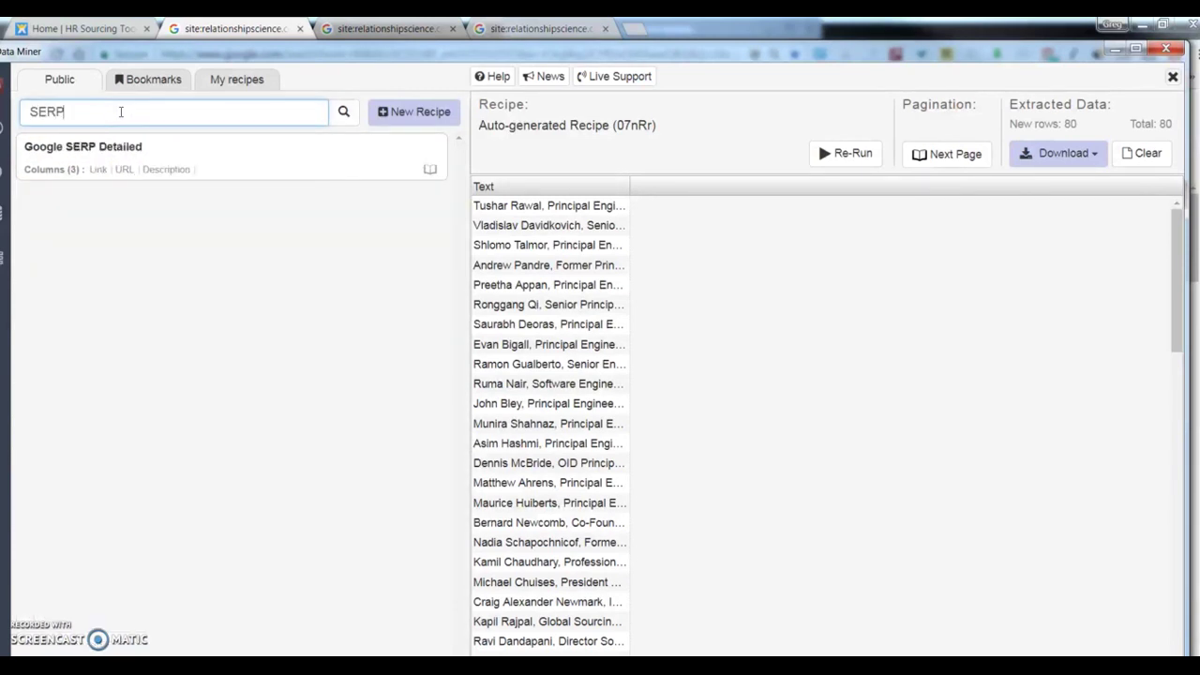
click(125, 169)
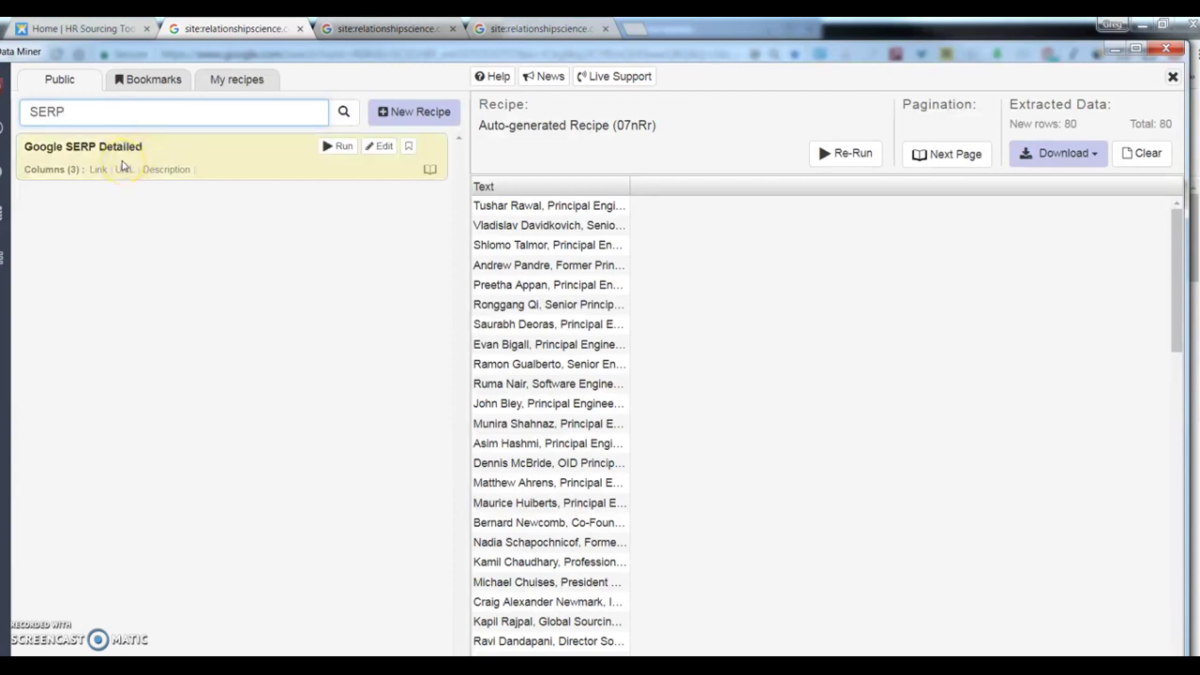
click(89, 165)
click(105, 125)
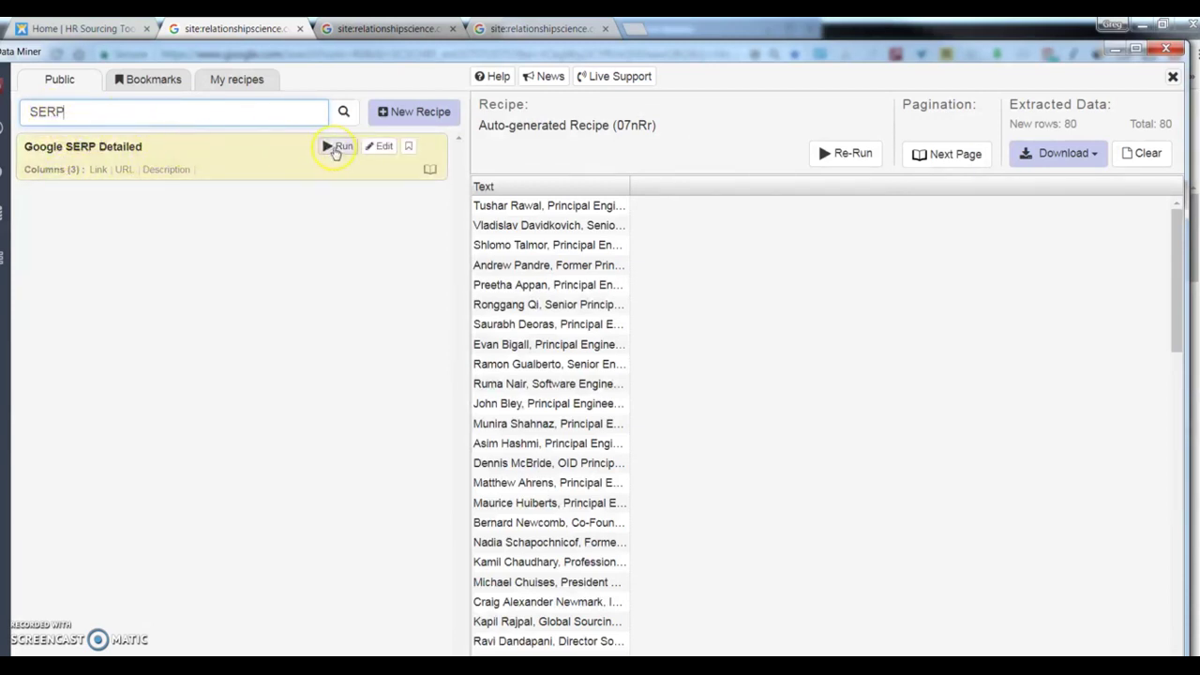
Run Google SERP Detailed and check the 80 rows in Link, URL and Description columns.
click(338, 147)
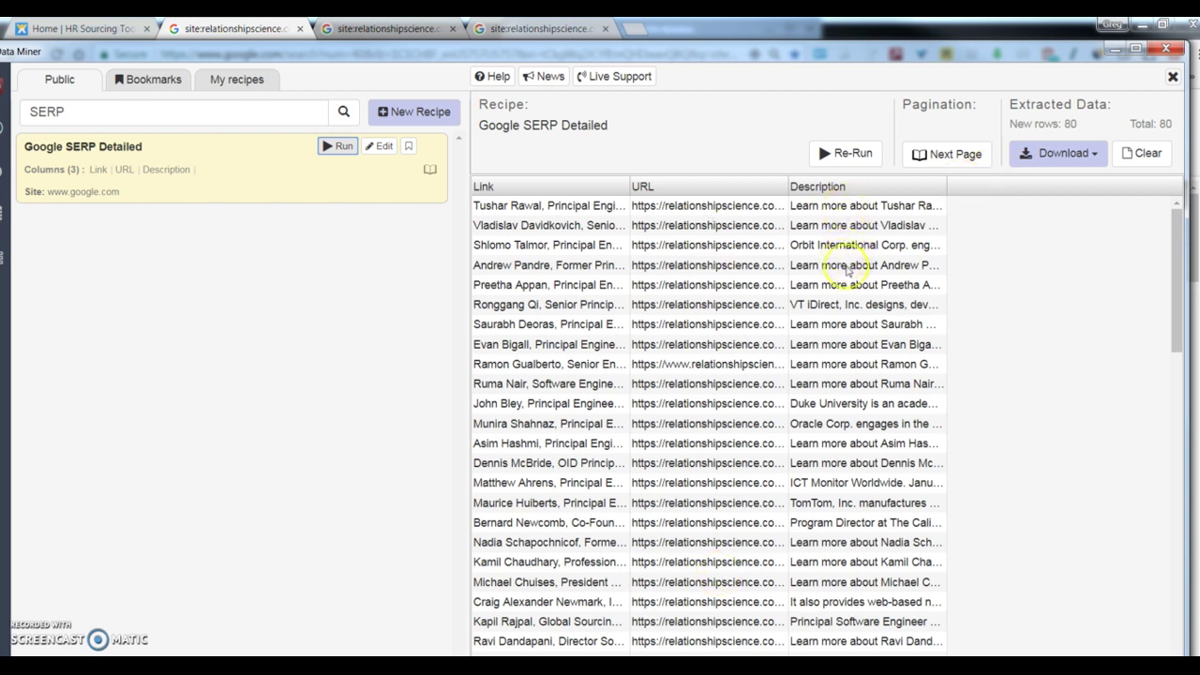
scroll(847, 260, down, 6)
scroll(844, 402, up, 4)
scroll(848, 480, up, 2)
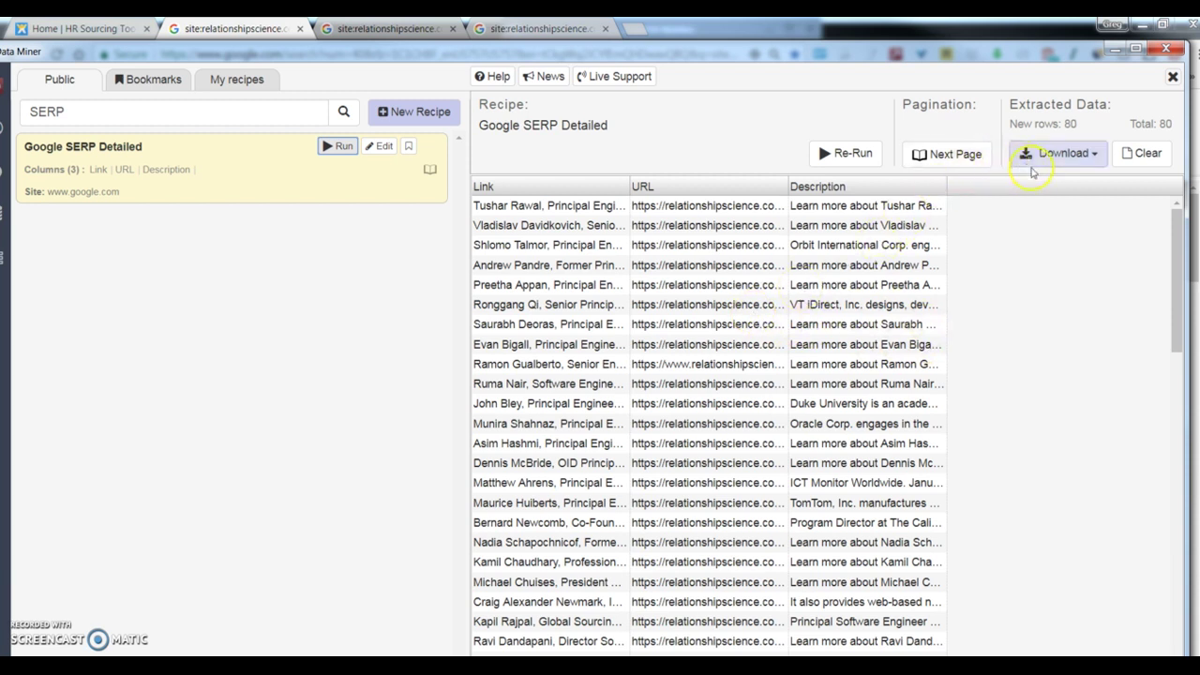
click(1097, 156)
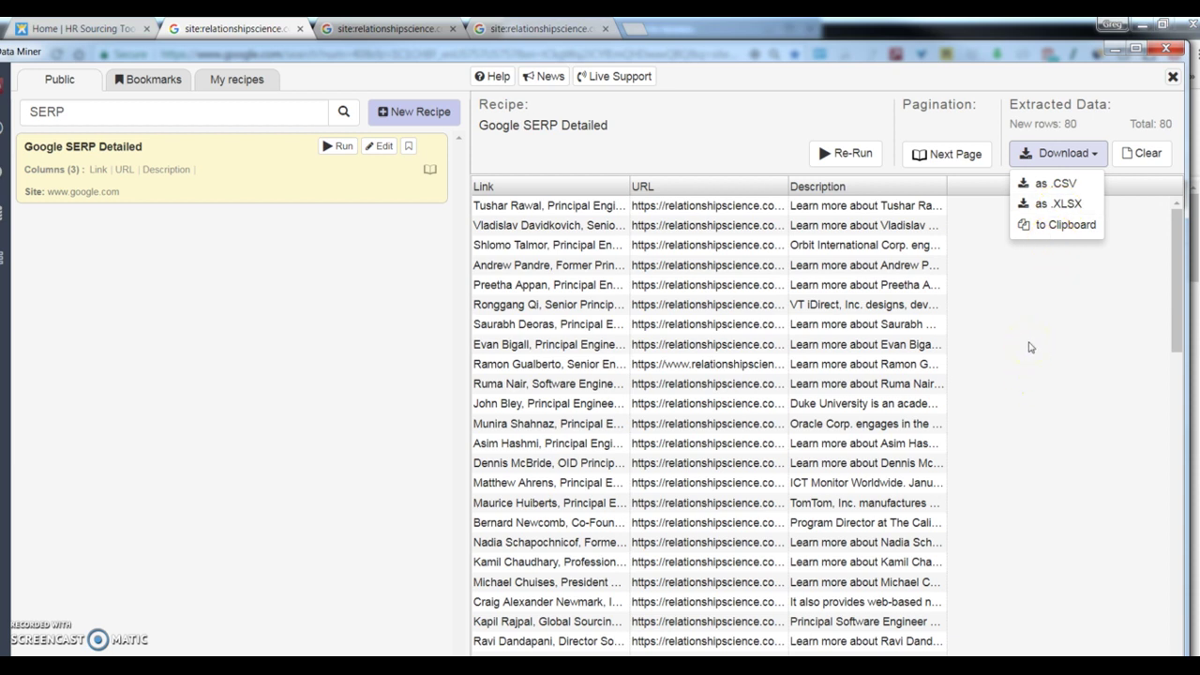
Download the results as .XLSX, bringing up the Save As dialog for dataminer (4).xlsx.
click(1036, 334)
click(1059, 203)
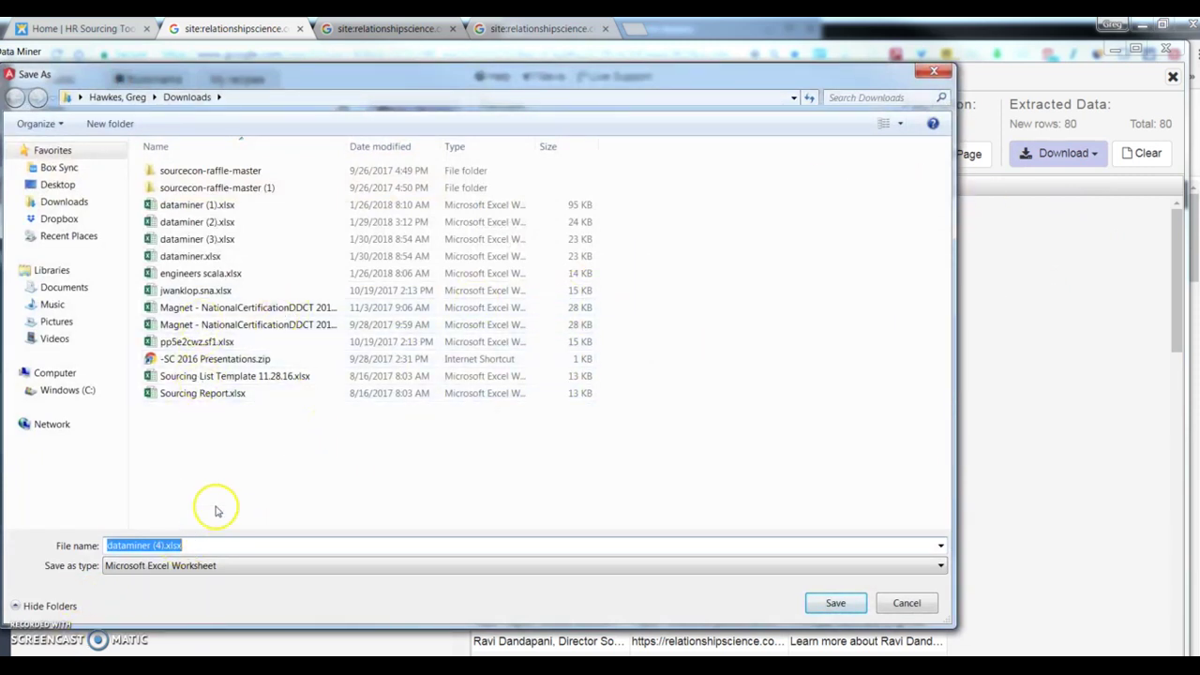
Save the results spreadsheet to the Desktop under the name dataminer.xlsx.
click(228, 255)
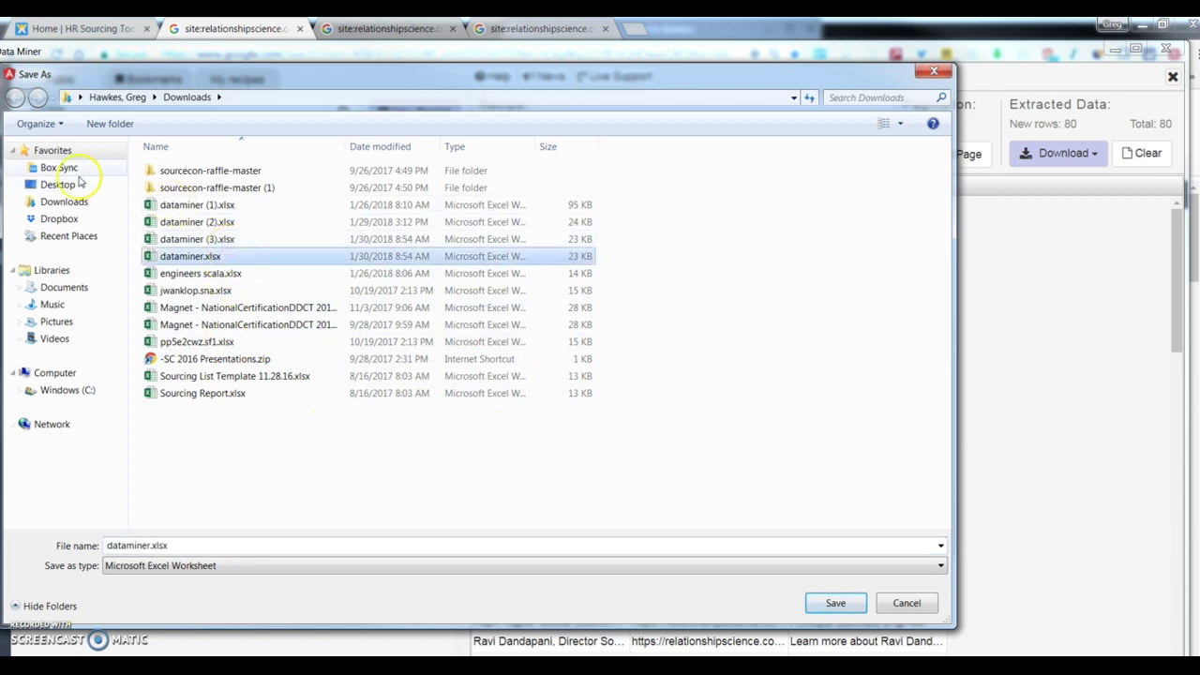
click(57, 185)
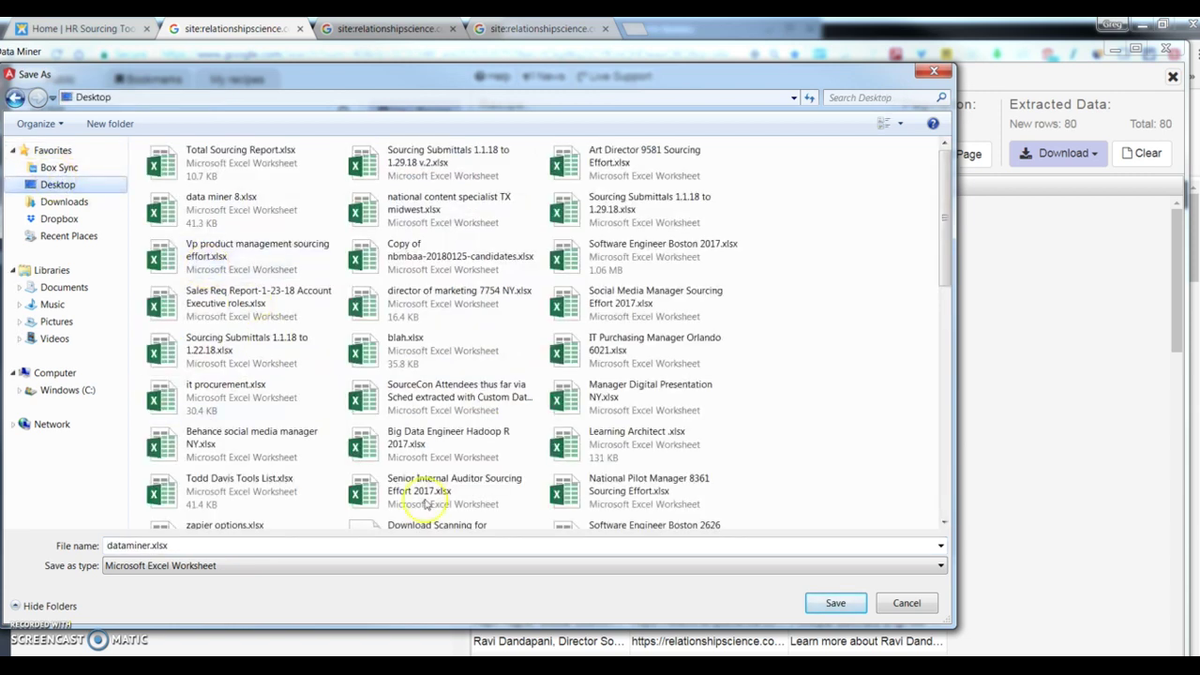
click(836, 603)
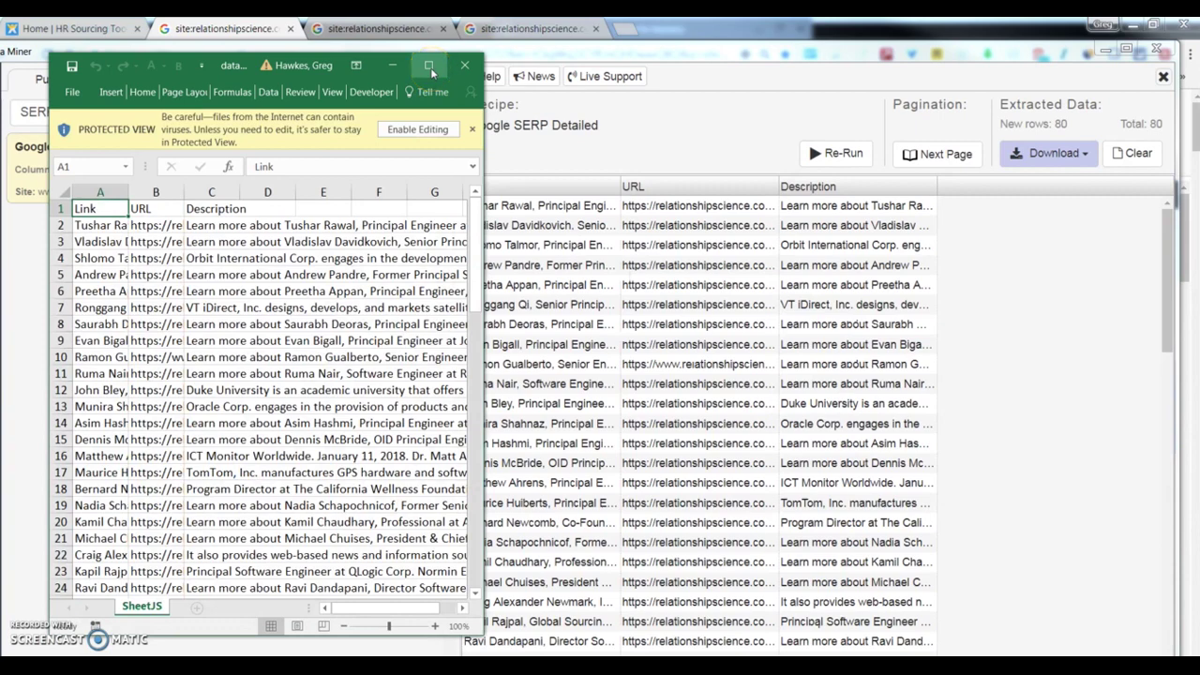
Maximize the workbook, widen the Link, URL and Description columns, and copy the B2 profile URL.
click(428, 66)
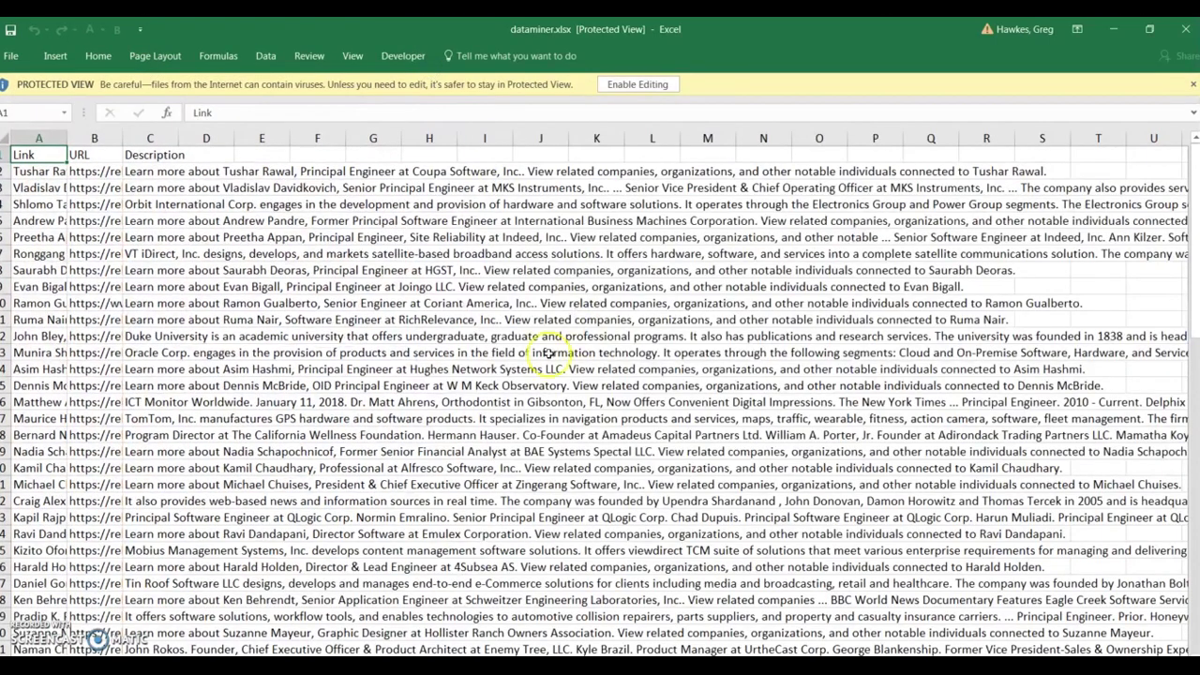
scroll(339, 254, down, 4)
scroll(344, 279, up, 4)
drag(66, 140, 385, 167)
drag(443, 137, 976, 157)
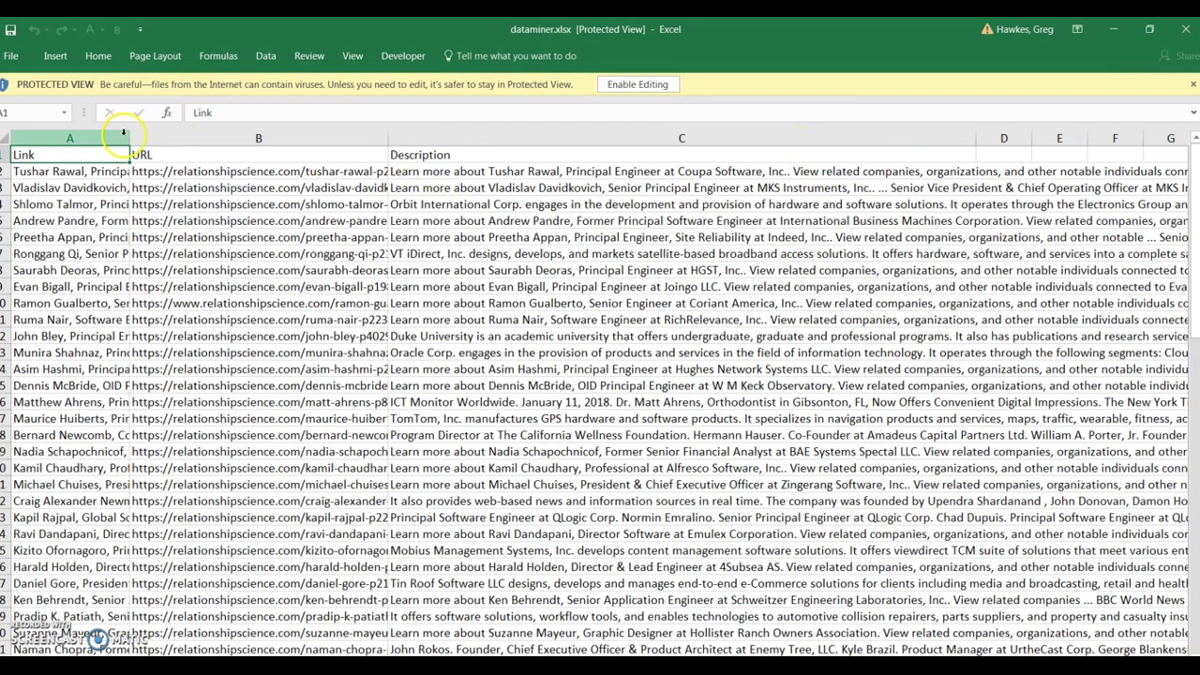
drag(131, 138, 340, 183)
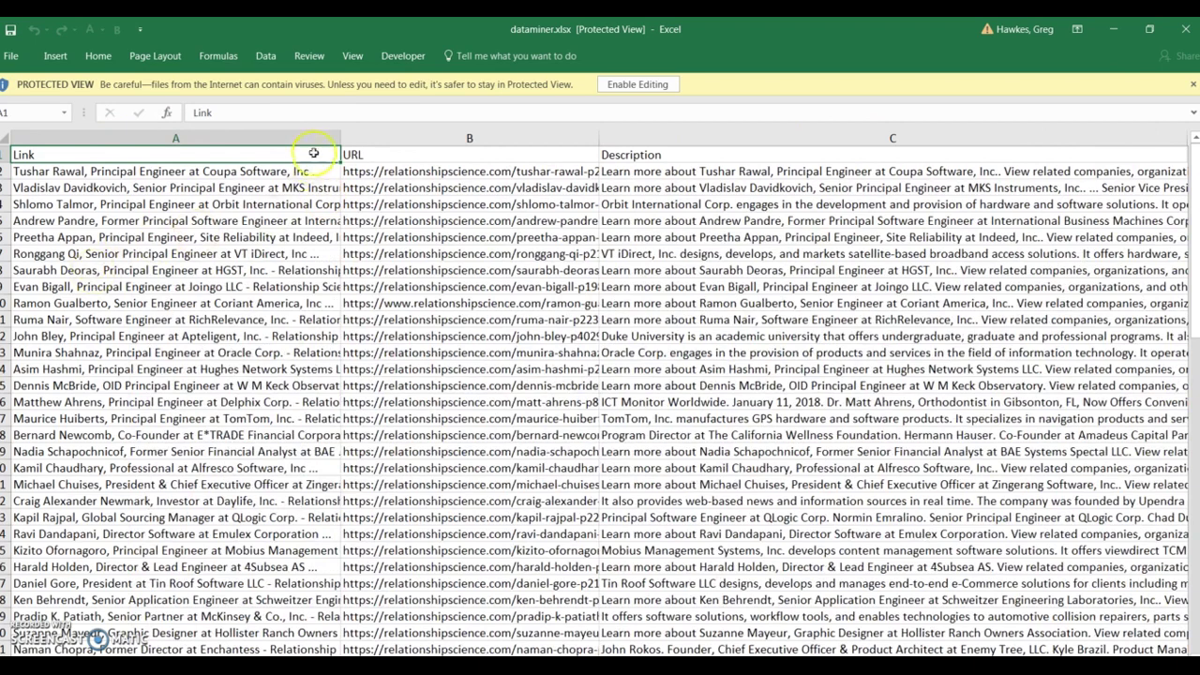
drag(342, 138, 445, 136)
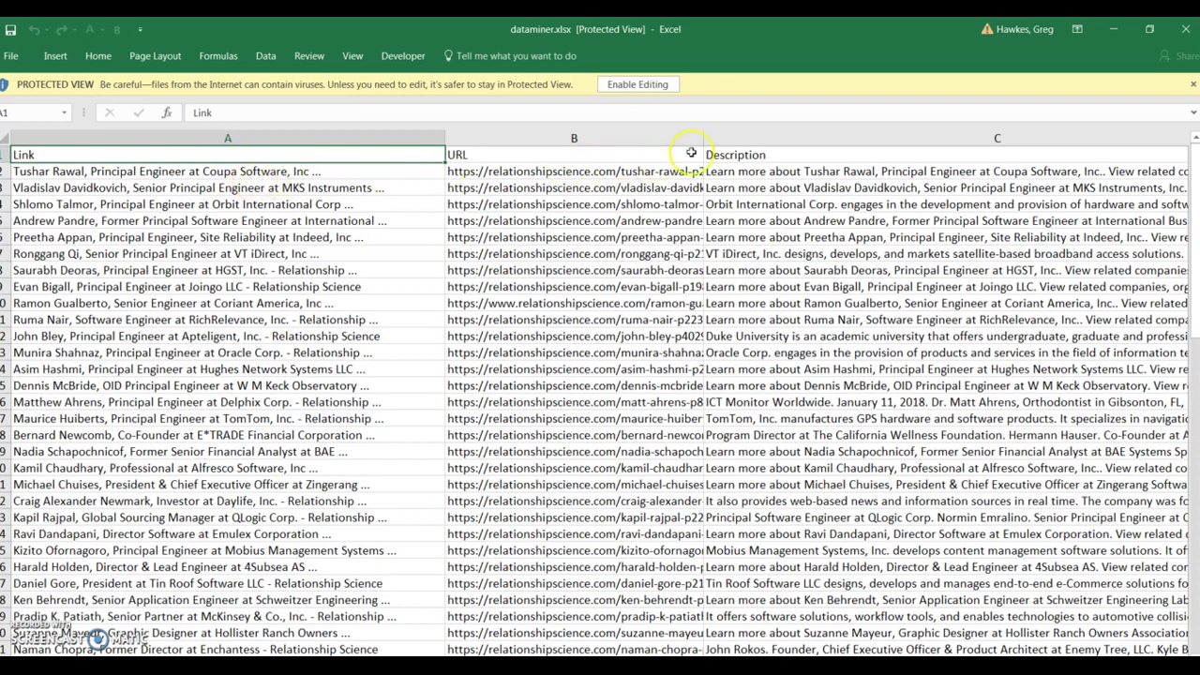
drag(712, 141, 850, 141)
click(632, 173)
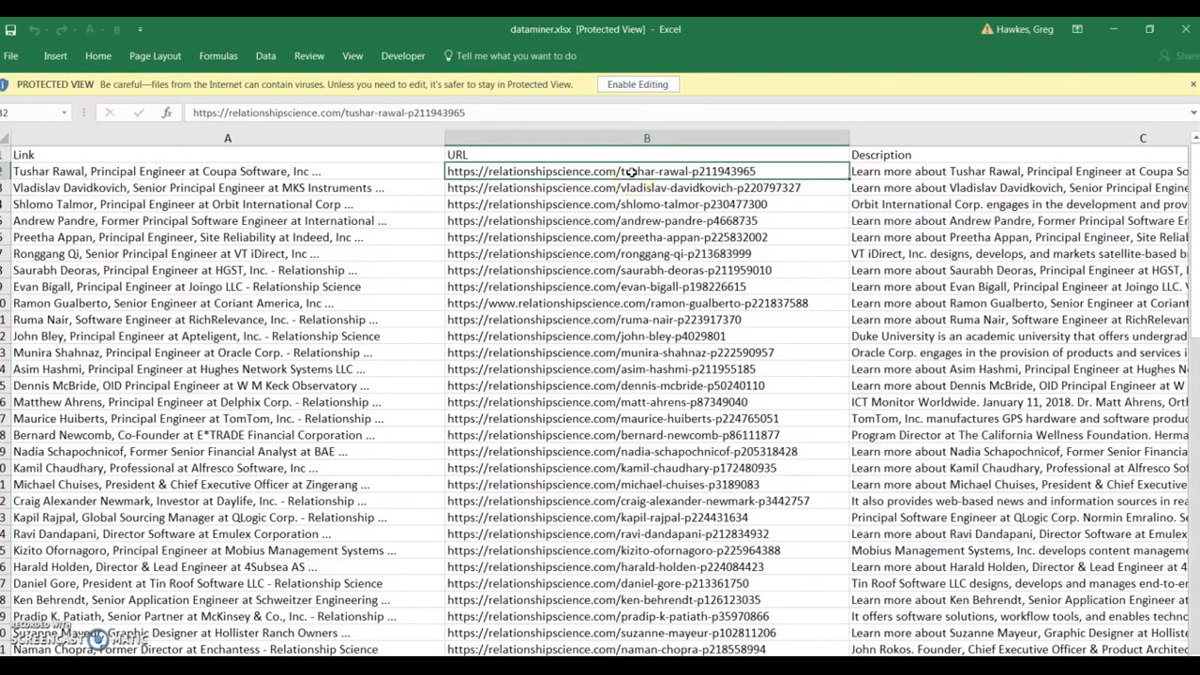
key(ctrl+c)
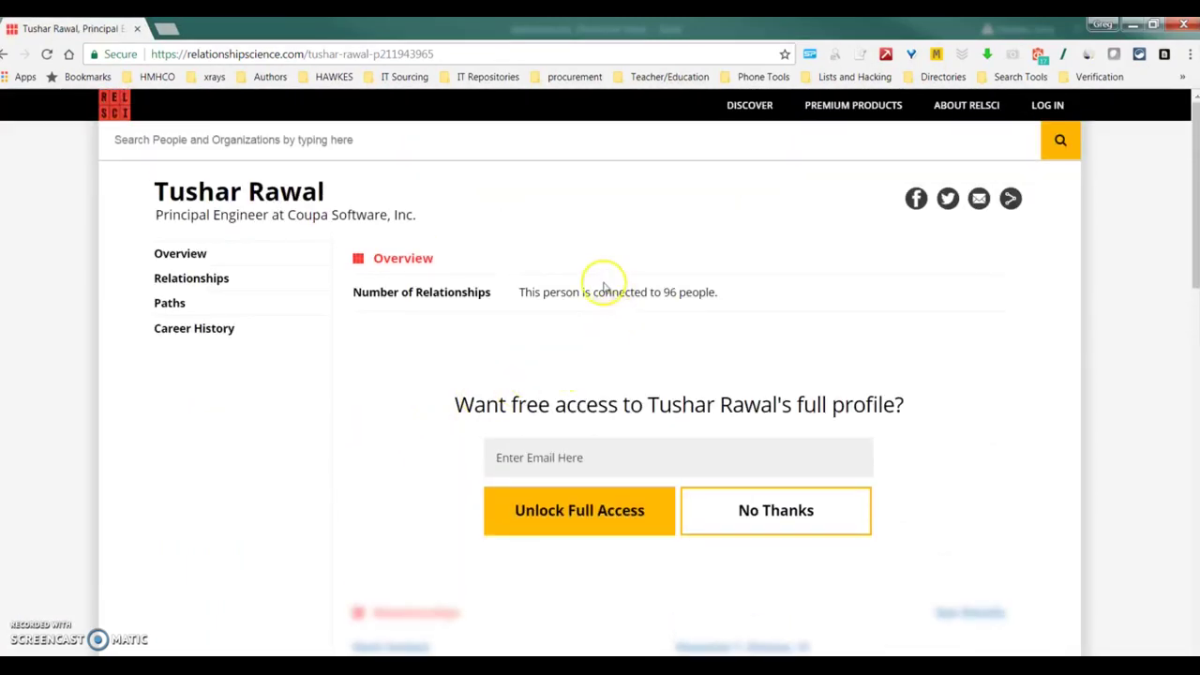
Scroll through the Relationship Science profile page, then minimize Chrome to return to dataminer.xlsx.
scroll(612, 322, down, 3)
scroll(614, 324, up, 3)
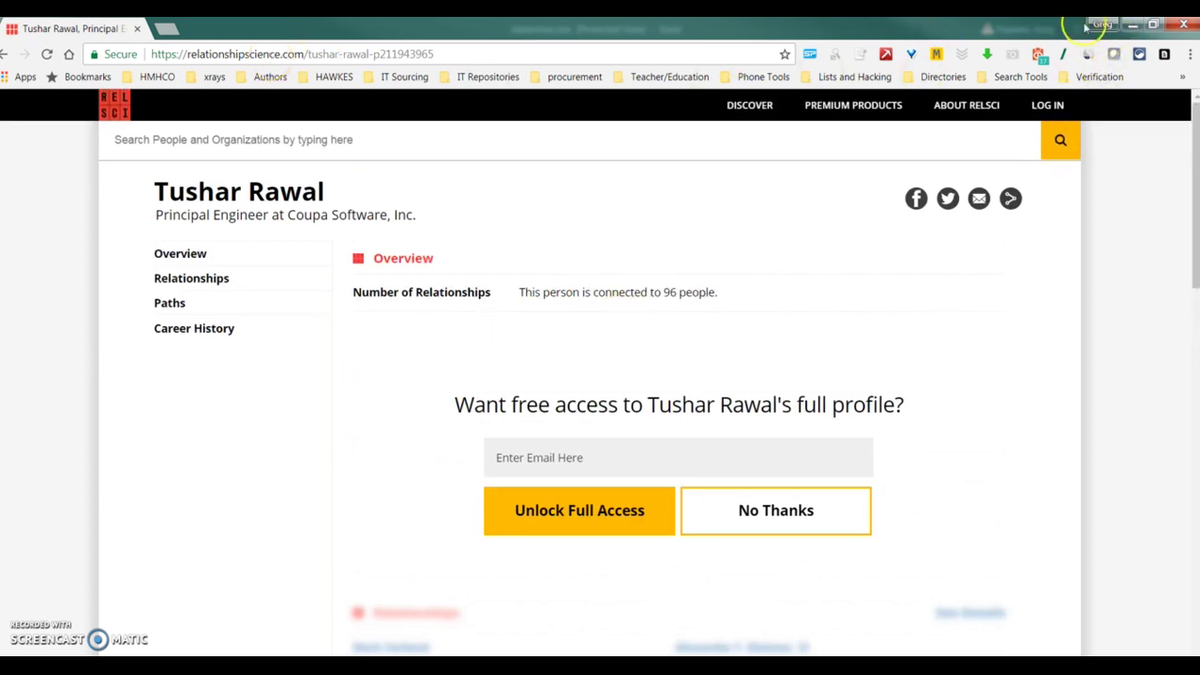
click(1132, 25)
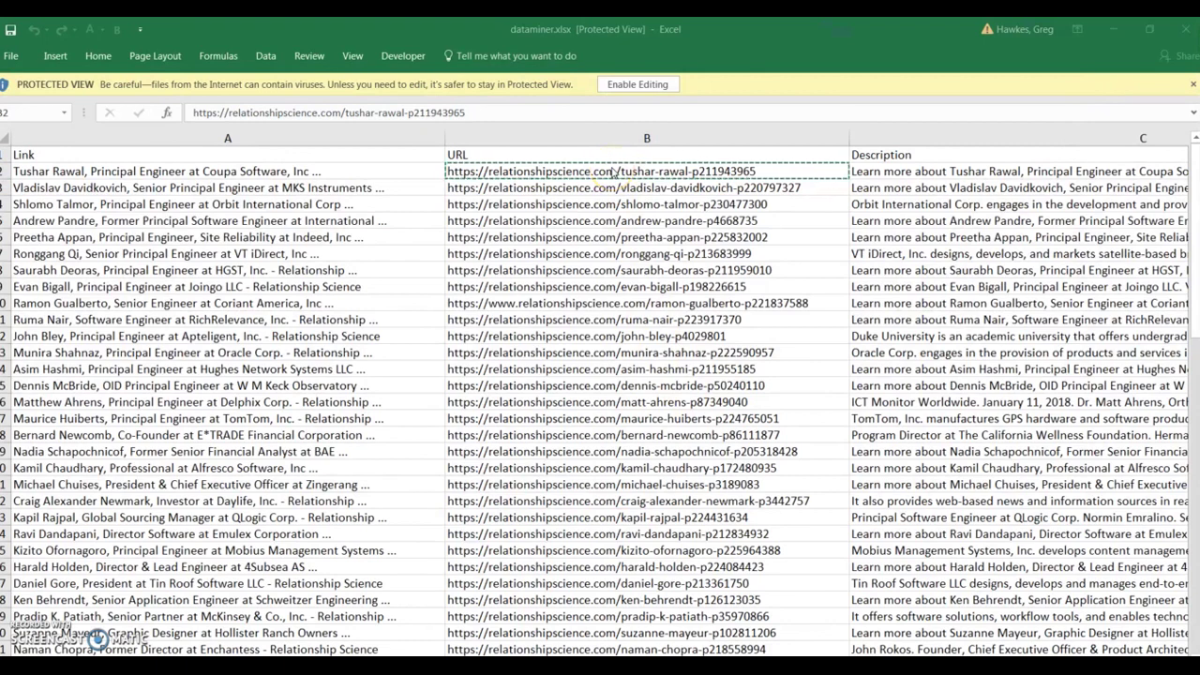
click(829, 179)
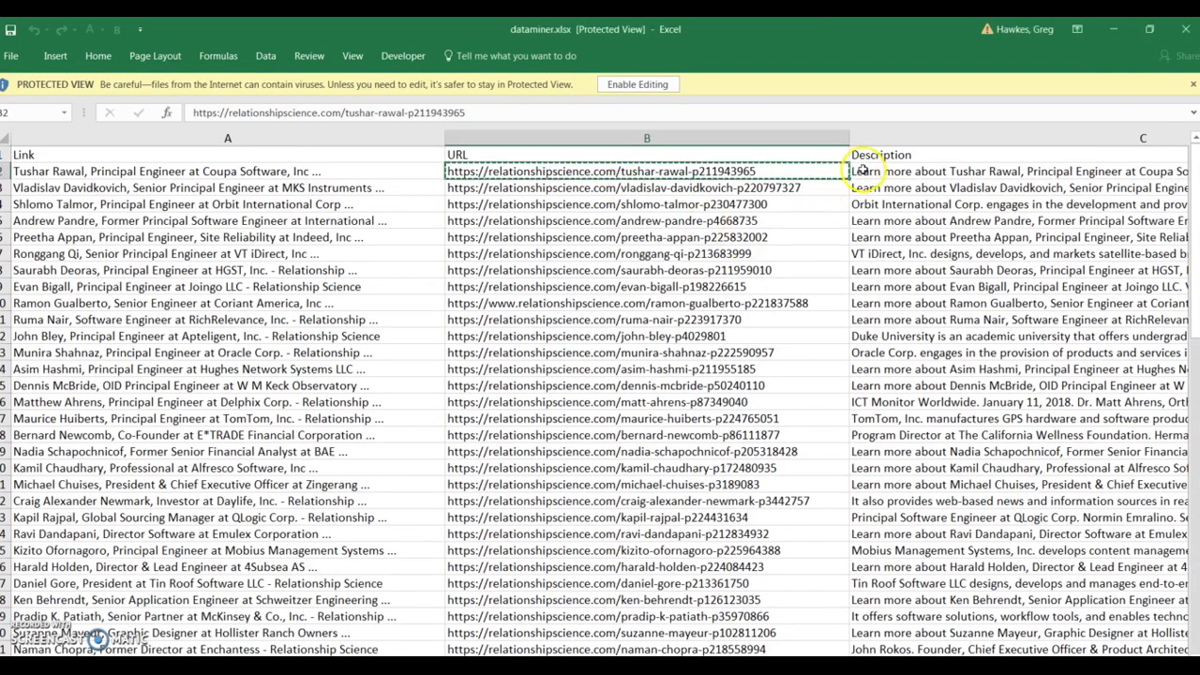
click(864, 175)
key(Right)
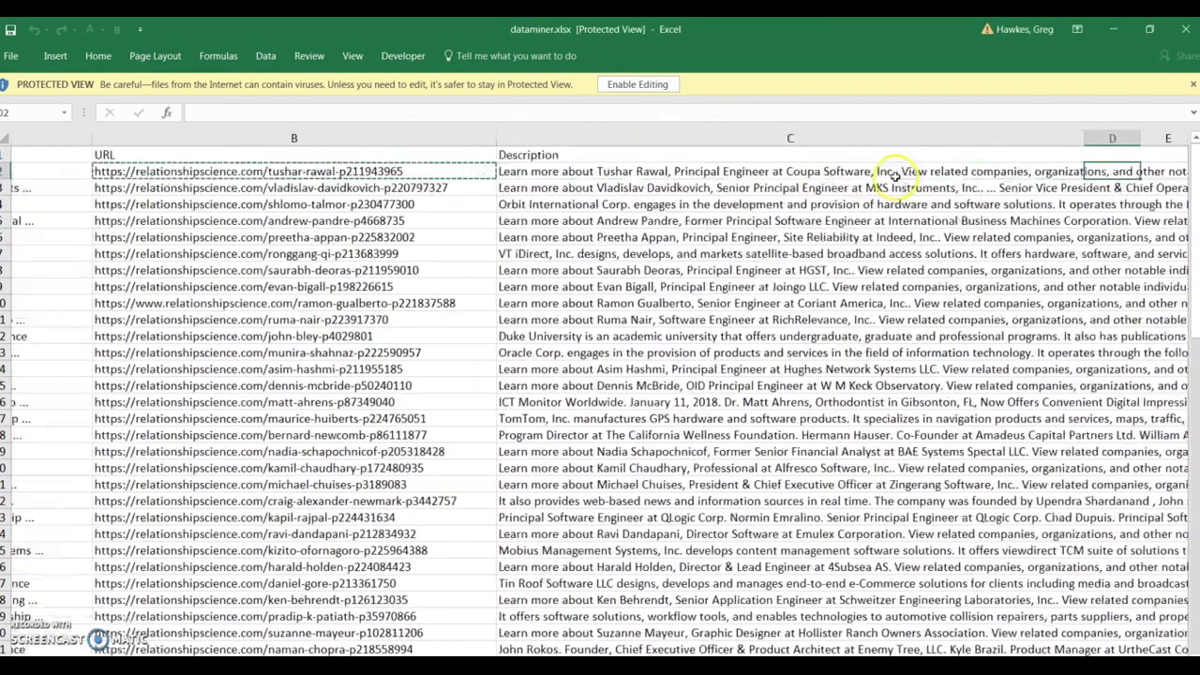
click(771, 174)
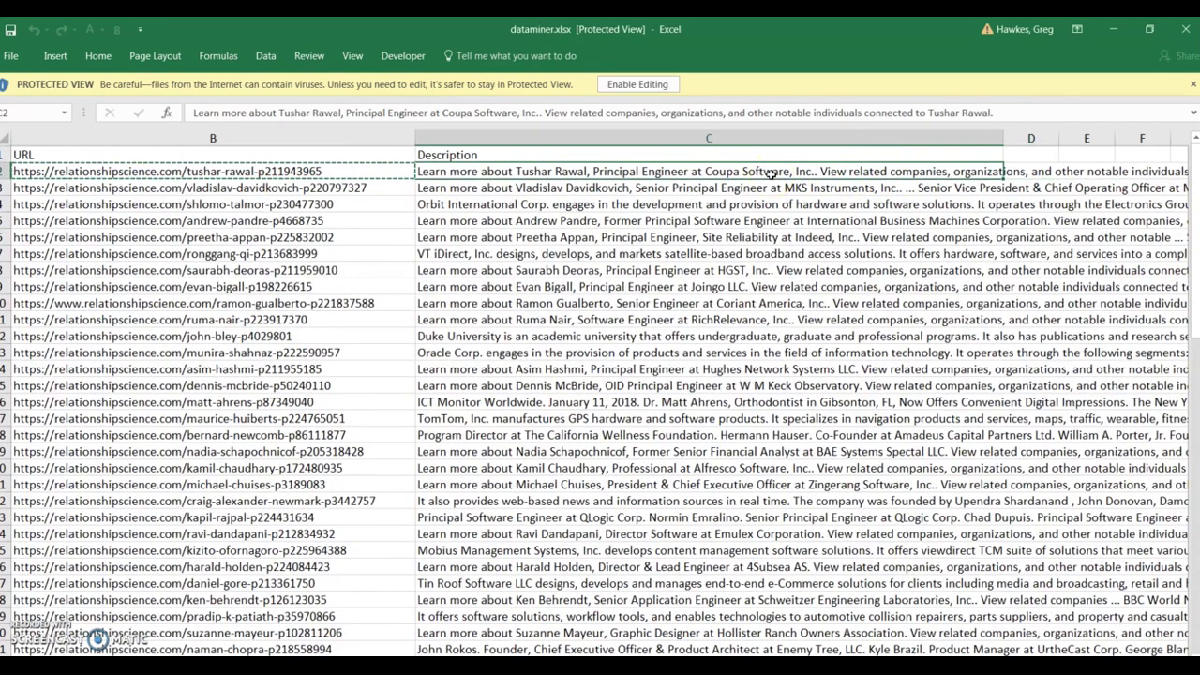
key(Left)
key(Left)
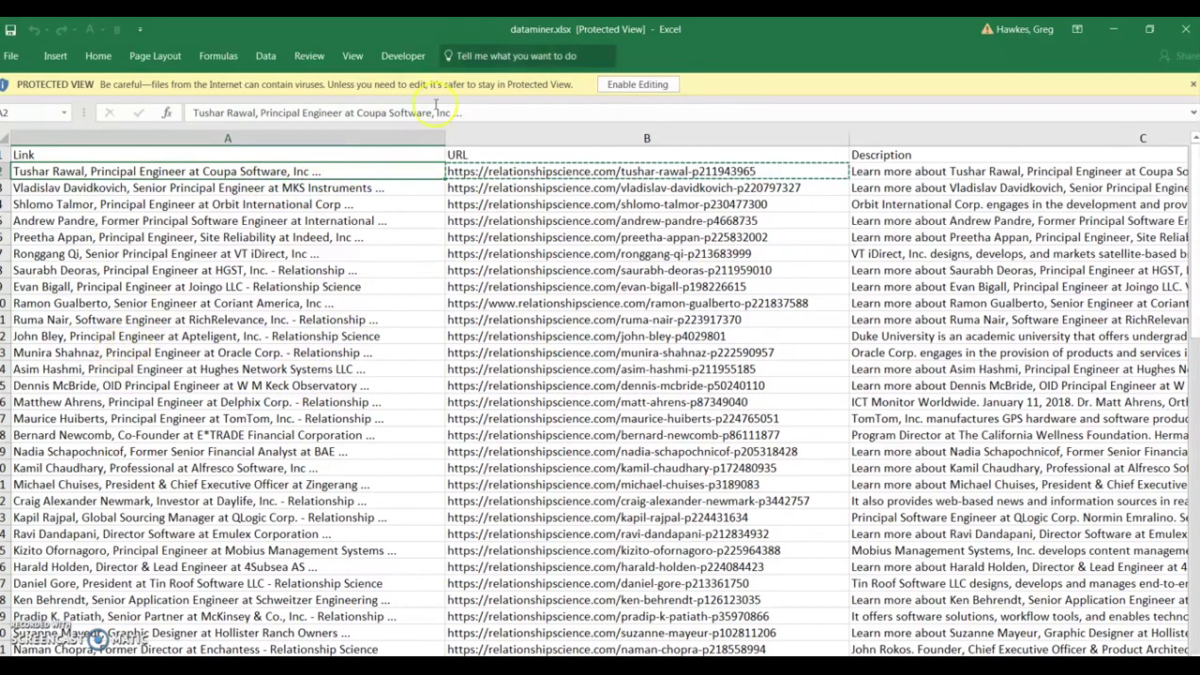
click(132, 200)
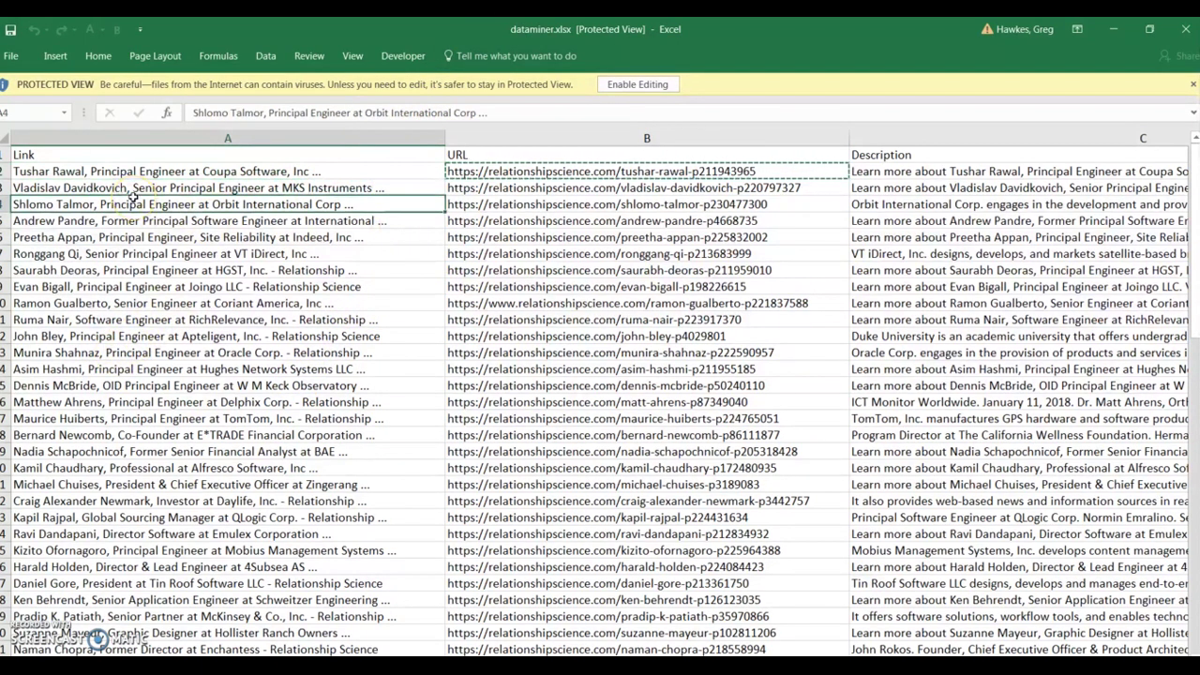
key(Down)
key(Down)
key(Down)
key(Down)
key(Down)
key(Down)
key(Down)
key(Down)
key(Down)
key(Down)
key(Down)
key(Down)
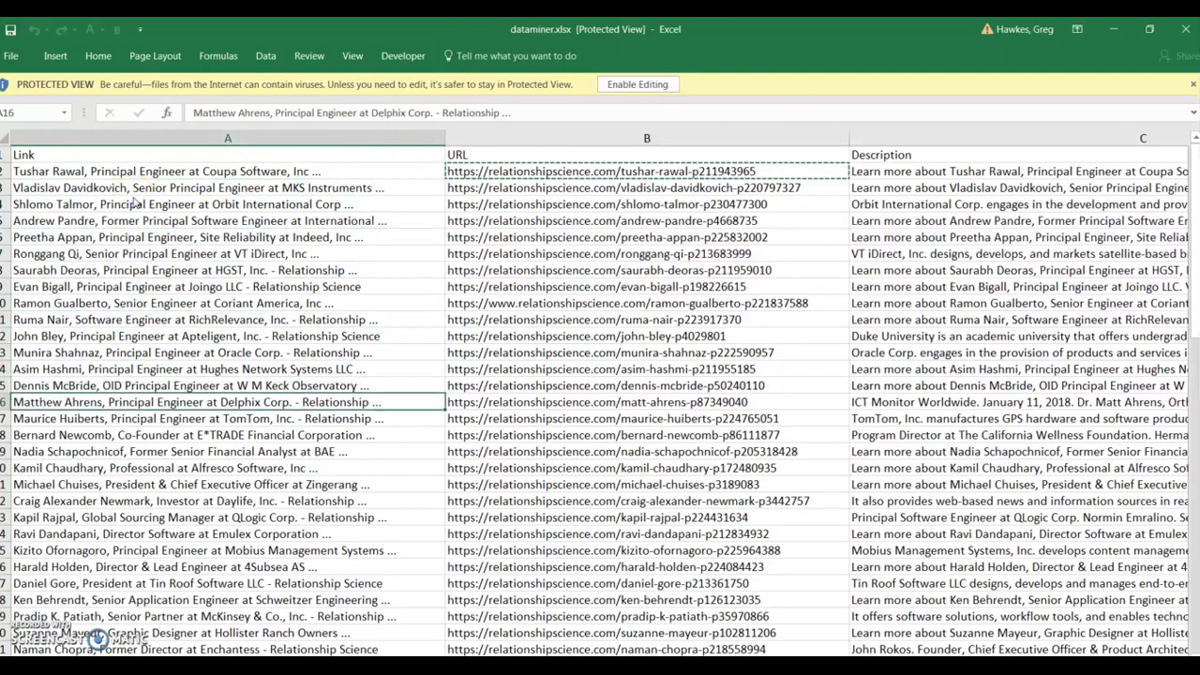
key(Down)
key(Down)
key(Down)
key(Down)
key(Up)
key(Down)
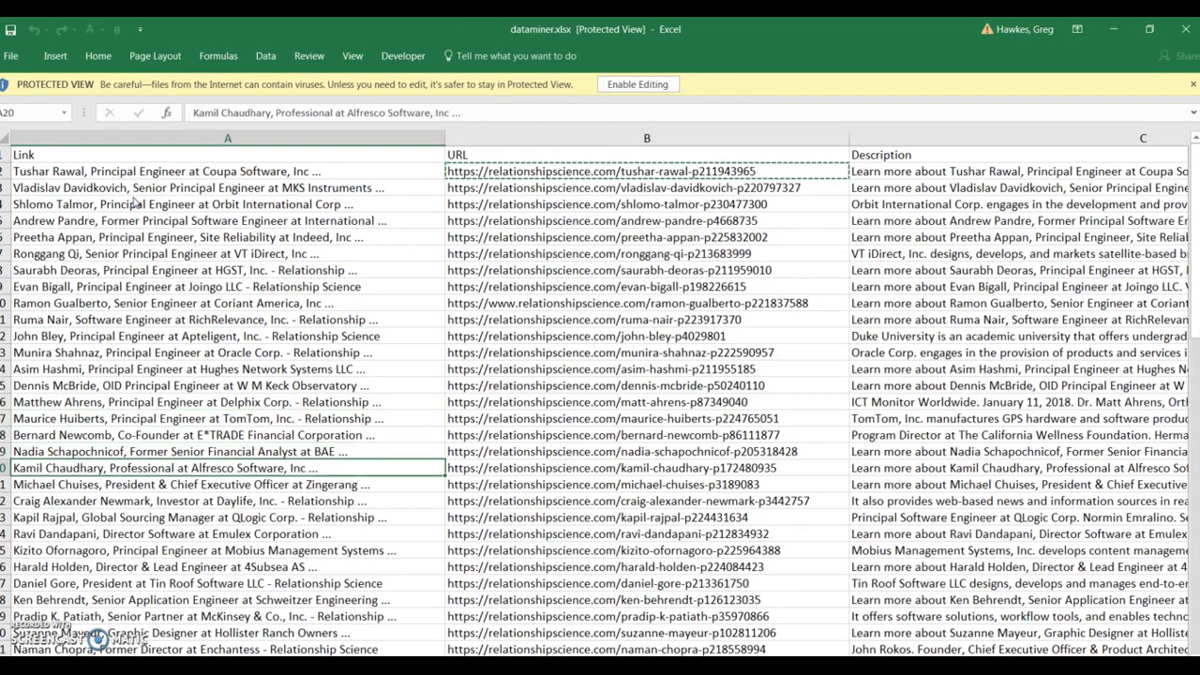
key(Down)
key(Down)
key(Down)
key(Down)
key(Down)
key(Down)
key(Down)
key(Down)
key(Down)
key(Down)
key(Down)
key(Down)
key(Down)
key(Down)
key(Down)
key(Down)
key(Down)
key(Down)
key(Down)
key(Down)
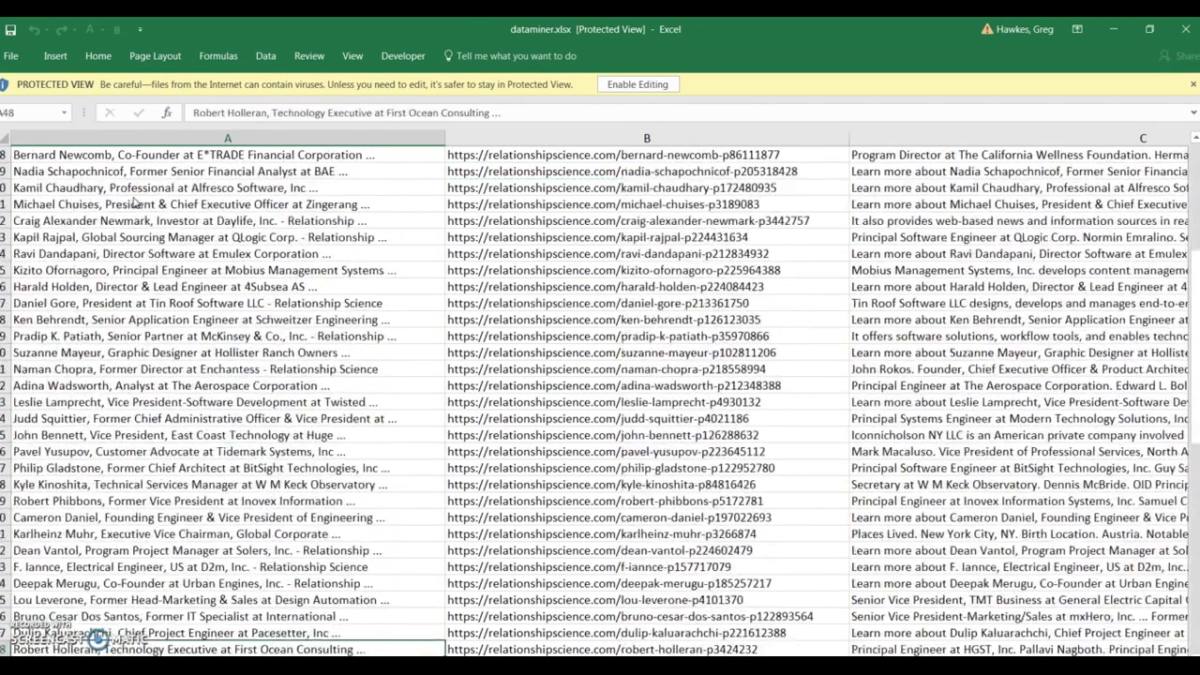
key(Up)
key(Up)
key(Up)
key(Up)
key(Up)
key(Up)
key(Up)
key(Up)
key(Up)
key(Up)
key(Up)
key(Up)
key(Up)
key(Up)
key(Up)
key(Up)
key(Up)
key(Up)
key(Up)
key(Up)
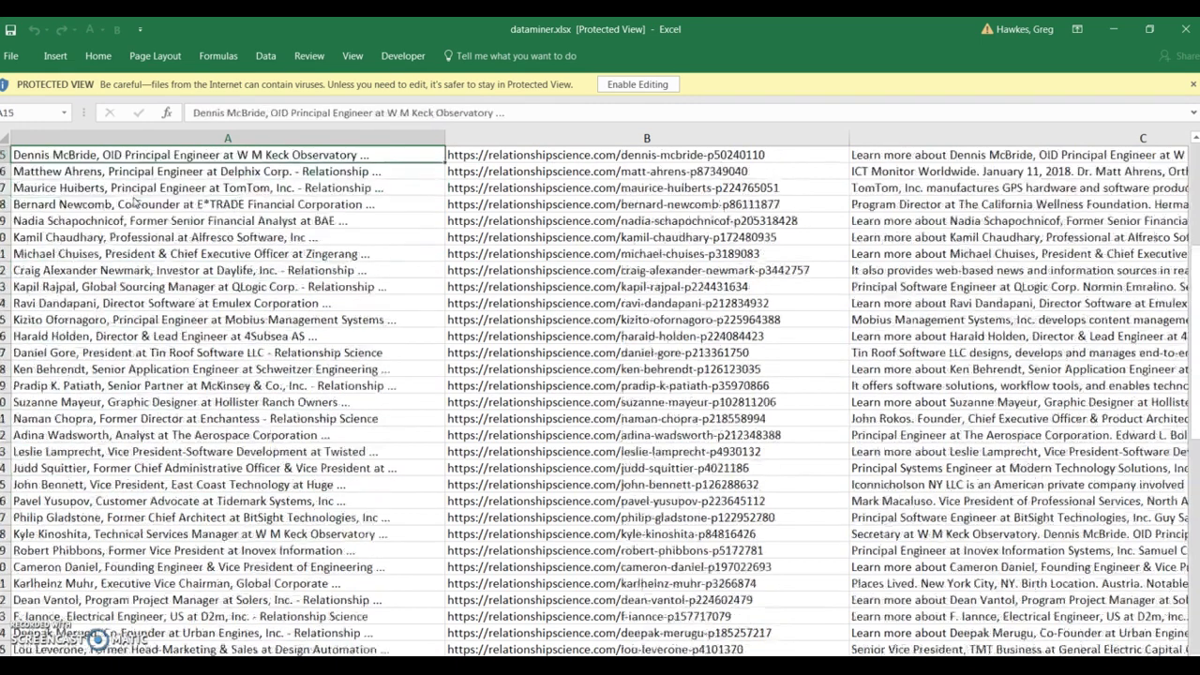
key(Up)
key(Up)
key(Up)
key(Up)
key(Up)
key(Up)
key(Up)
key(Up)
key(Up)
key(Up)
key(Up)
key(Up)
key(Up)
key(Up)
key(Down)
key(Down)
key(Down)
key(Down)
key(Down)
key(Down)
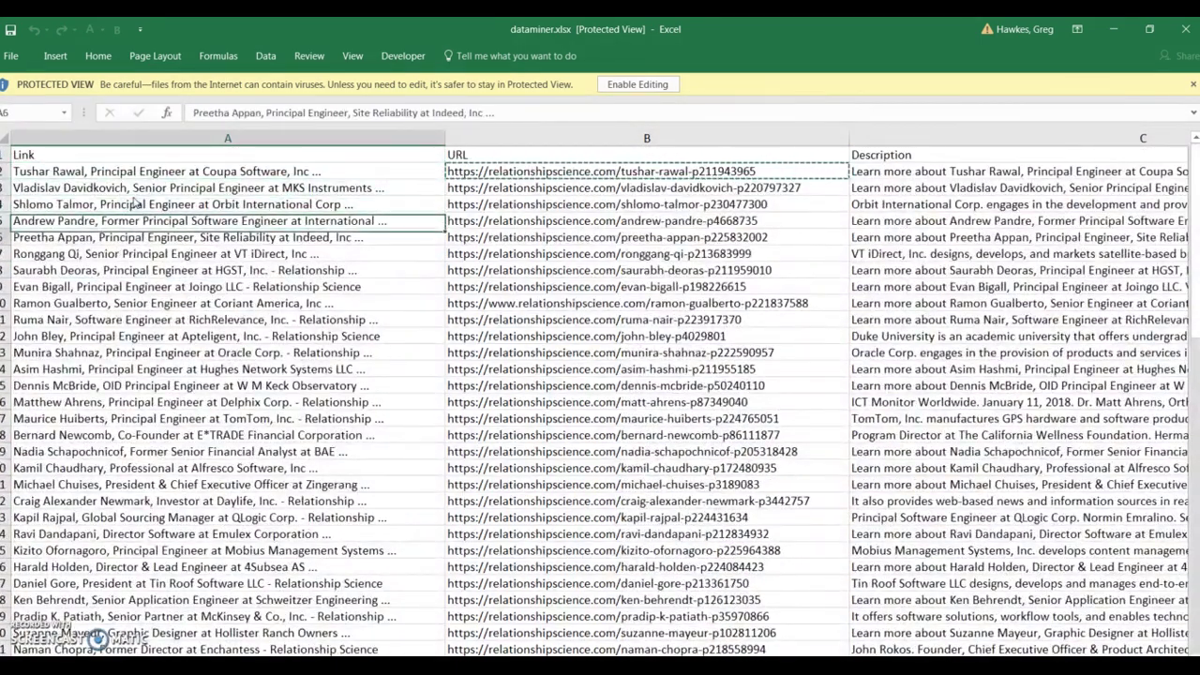
key(Down)
key(Down)
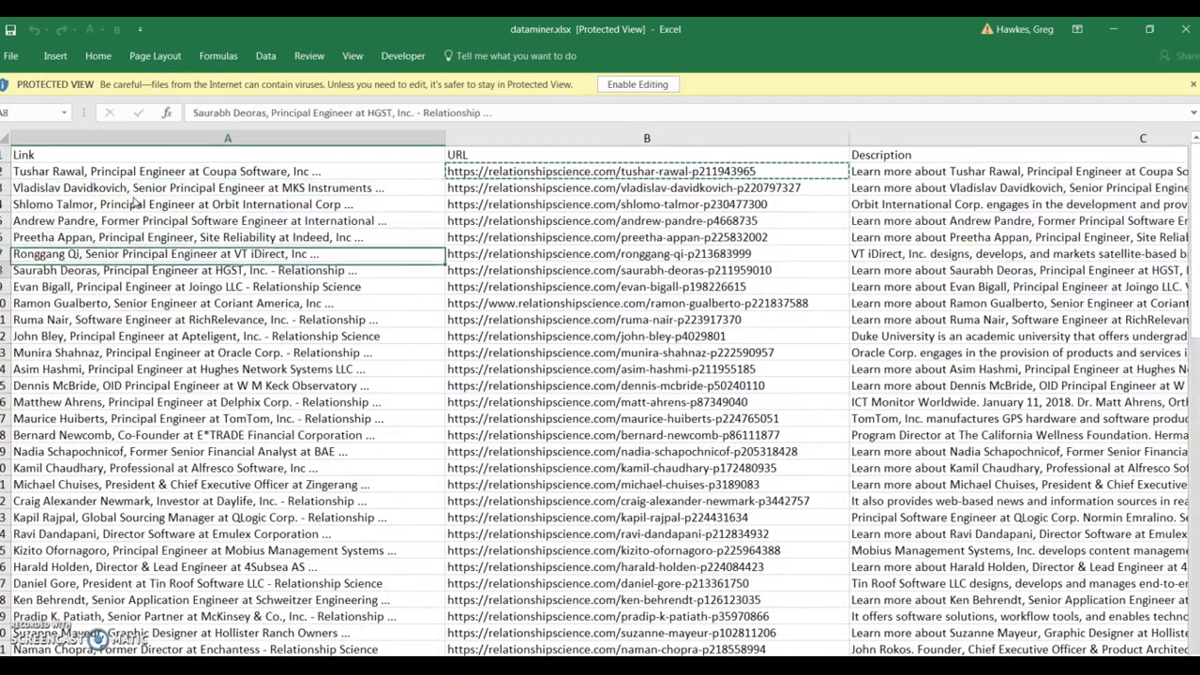
key(Right)
key(Down)
key(Down)
key(Down)
key(Down)
key(Down)
key(Down)
key(Down)
key(Down)
key(Down)
key(Down)
key(Down)
key(Down)
key(Down)
key(Down)
key(Down)
key(Down)
key(Down)
key(Down)
key(Down)
key(Down)
key(Down)
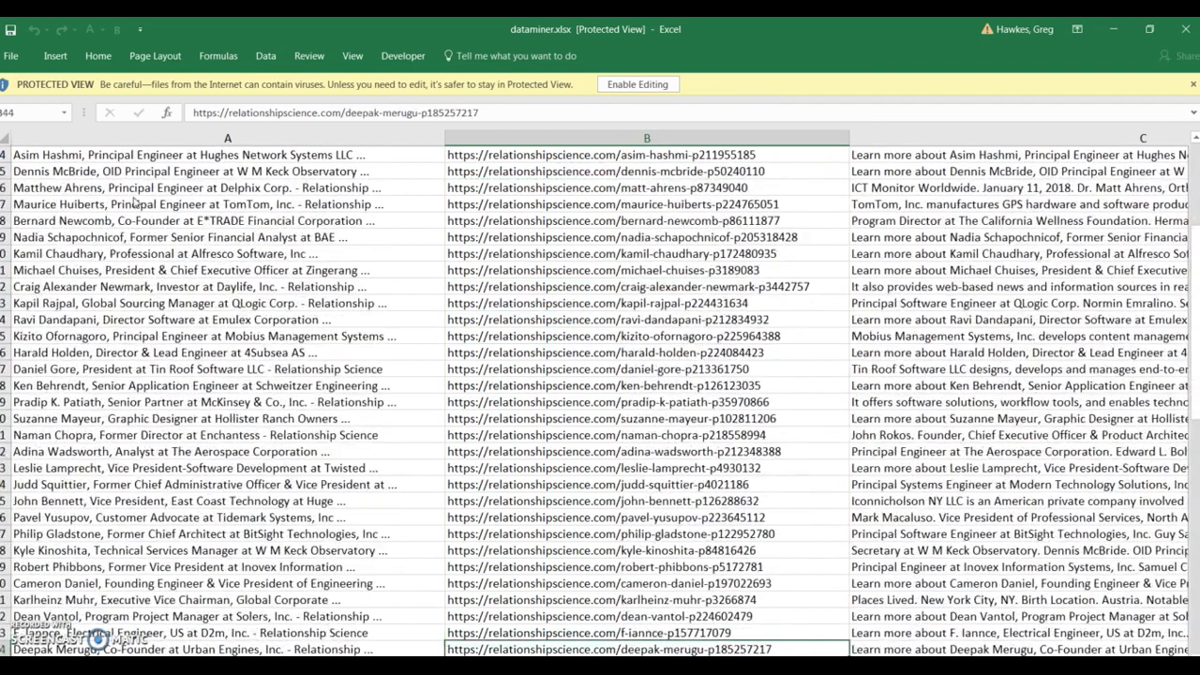
key(Left)
key(Down)
key(Down)
key(Down)
key(Down)
key(Down)
key(Down)
key(Down)
key(Down)
key(Down)
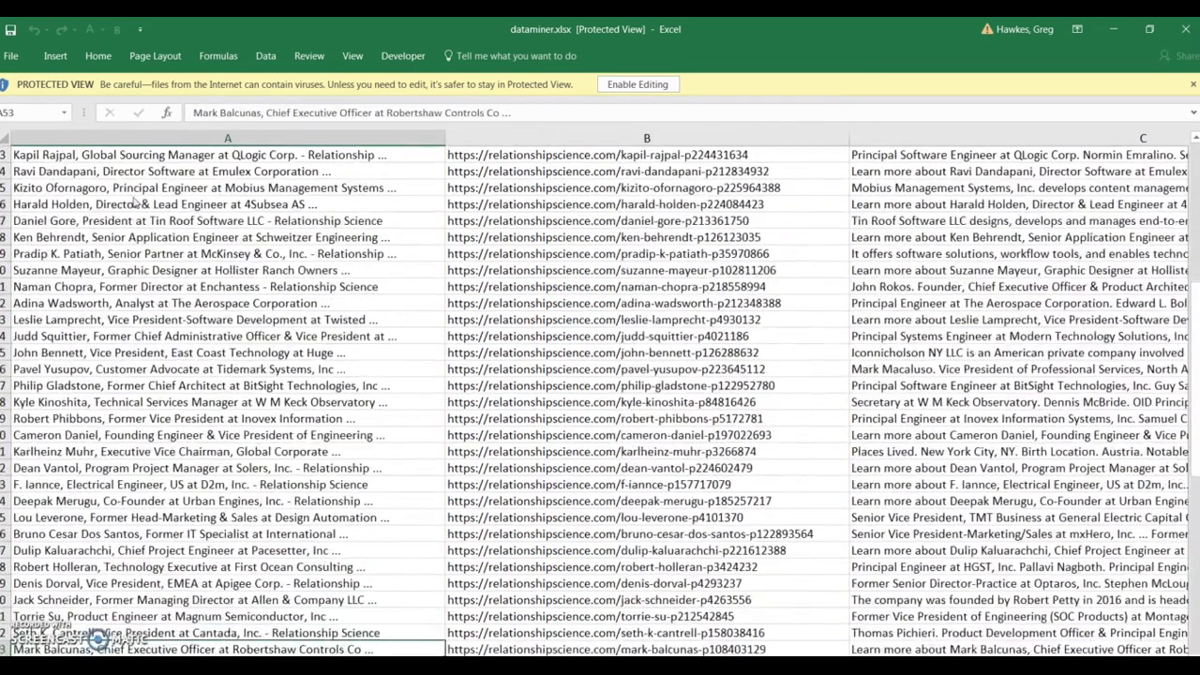
key(Right)
key(Down)
key(Down)
key(Down)
key(Down)
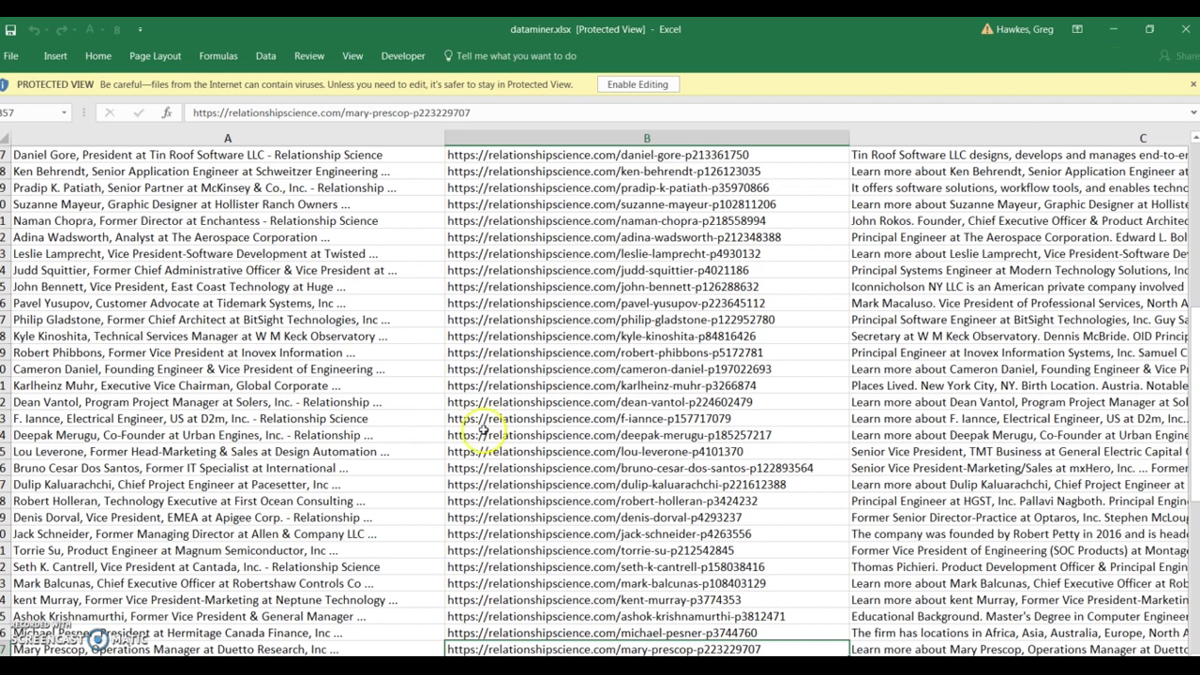
scroll(231, 567, up, 9)
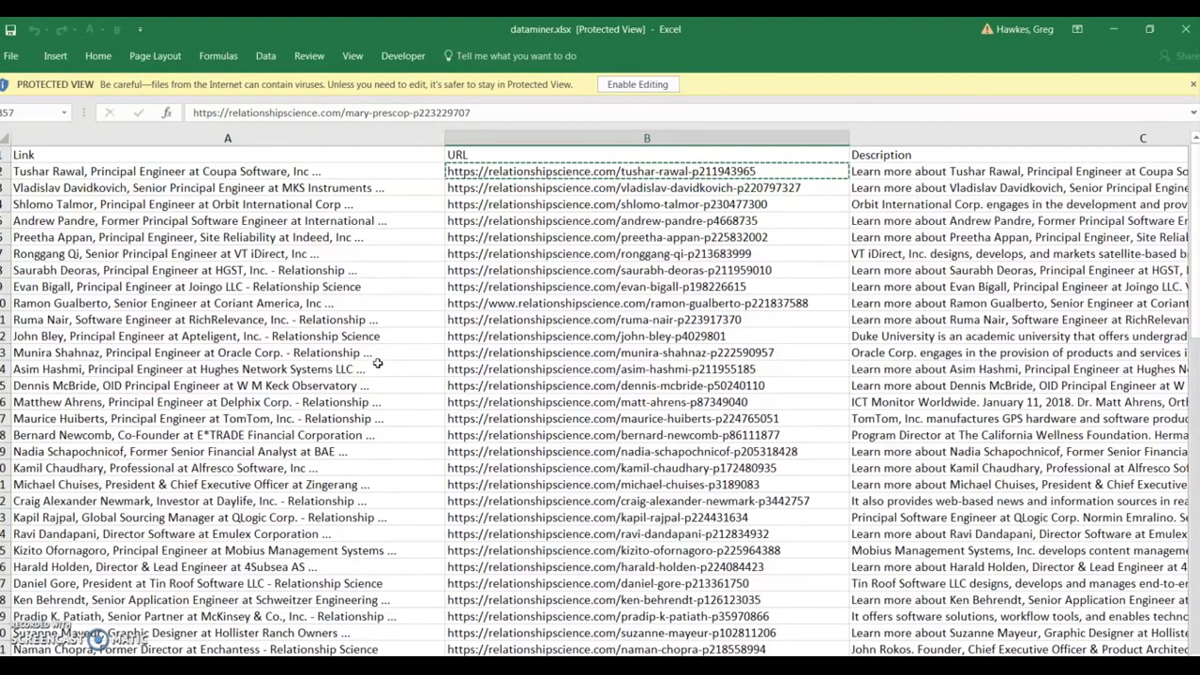
scroll(377, 363, down, 4)
scroll(370, 385, up, 4)
scroll(355, 417, down, 4)
scroll(355, 432, up, 3)
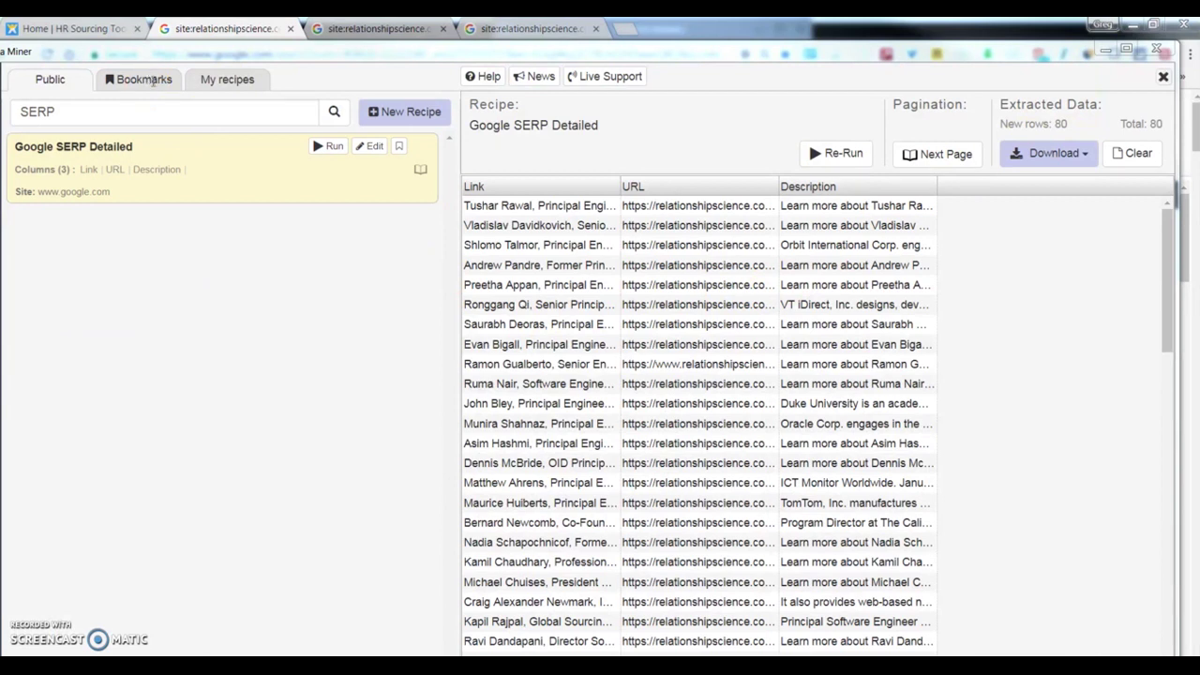
Bring back the Data Miner panel with the Google SERP Detailed recipe's 80 extracted rows.
click(156, 83)
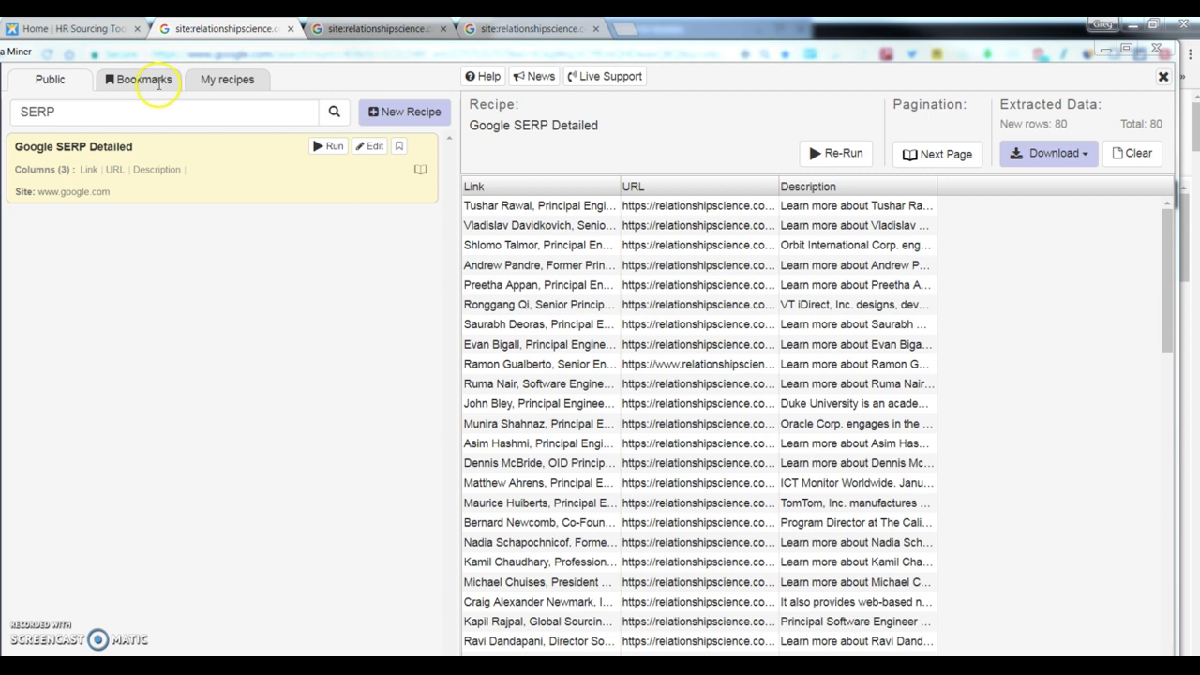